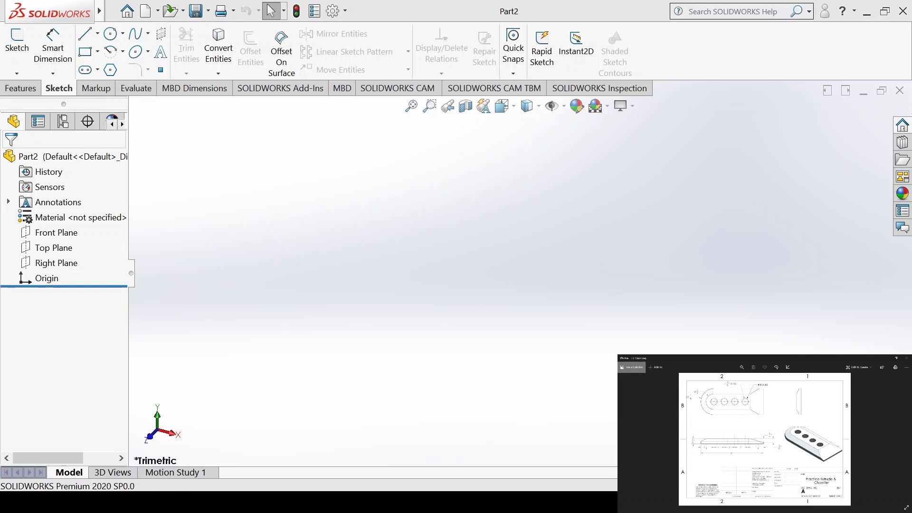
Step: Change Part2's unit system from MMGS to IPS (inch, pound, second)
click(397, 454)
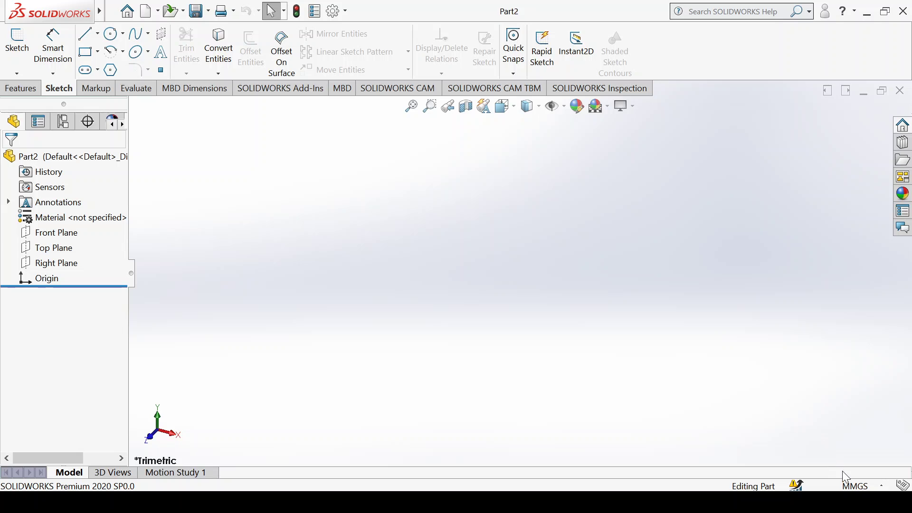
click(843, 445)
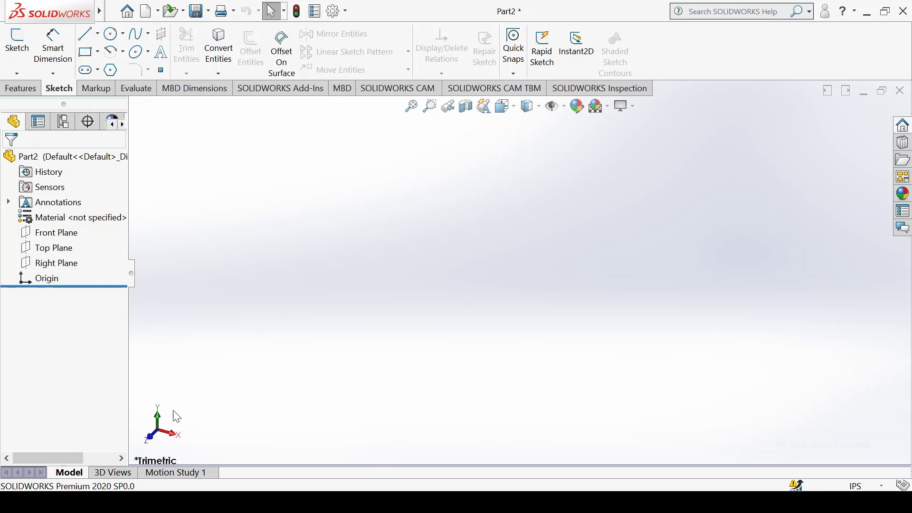
key(alt+Tab)
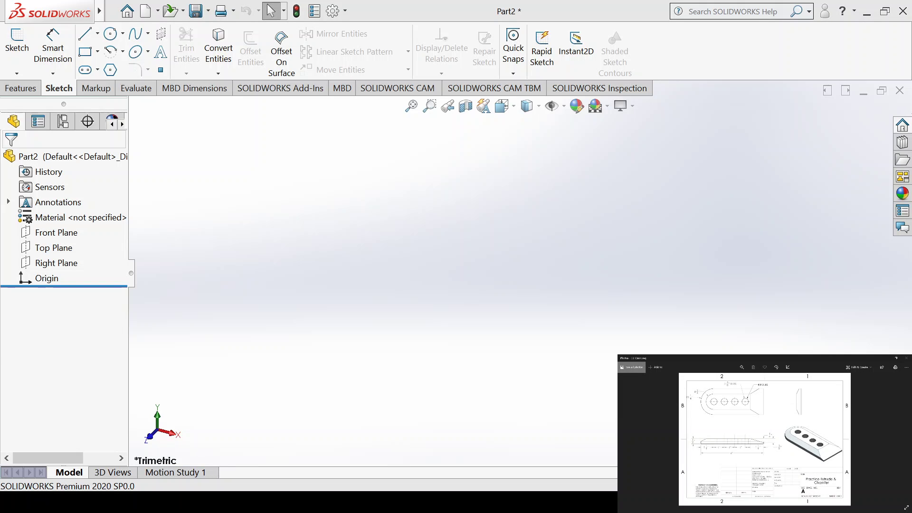
Step: Open Sketch1 on the Top Plane and select the sketch origin
click(53, 247)
click(77, 227)
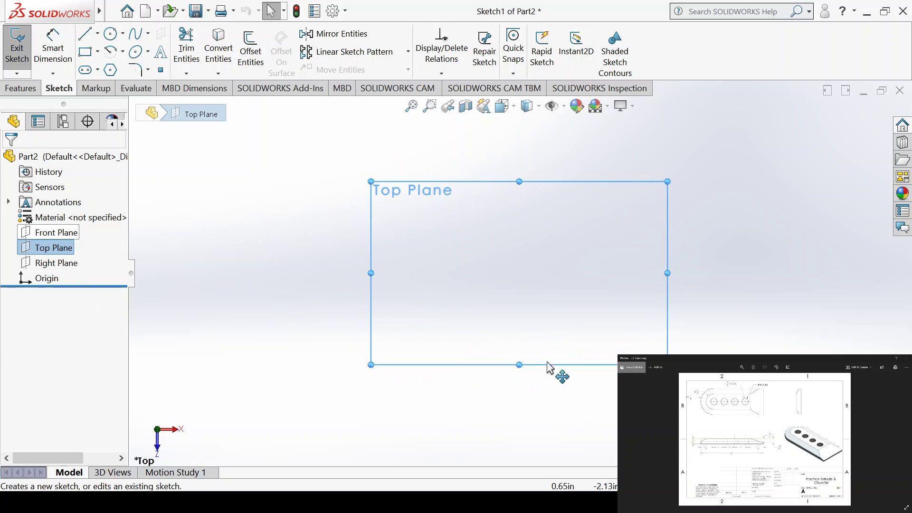
scroll(591, 282, down, 3)
scroll(522, 284, up, 1)
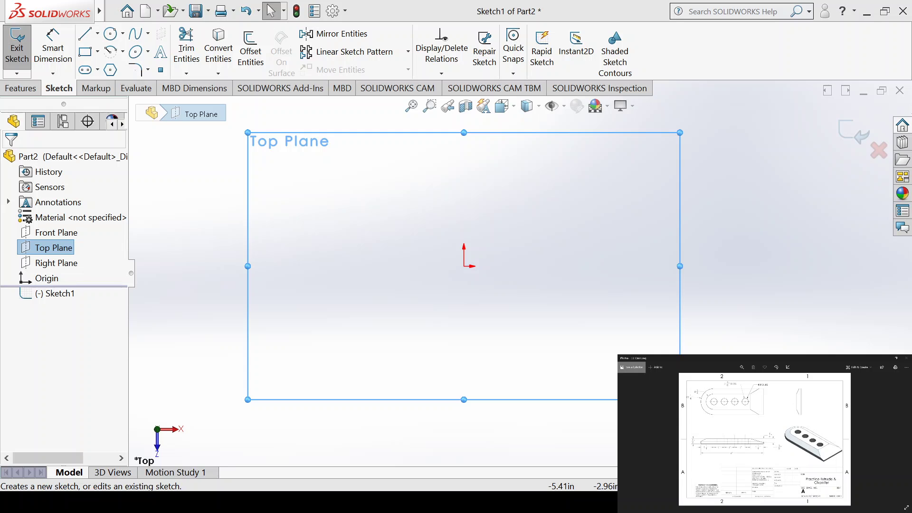
key(alt+Tab)
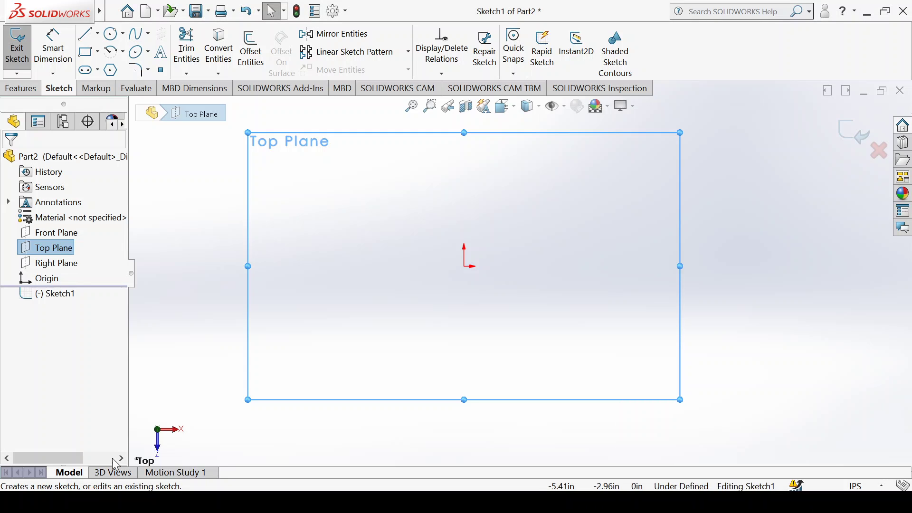
click(464, 266)
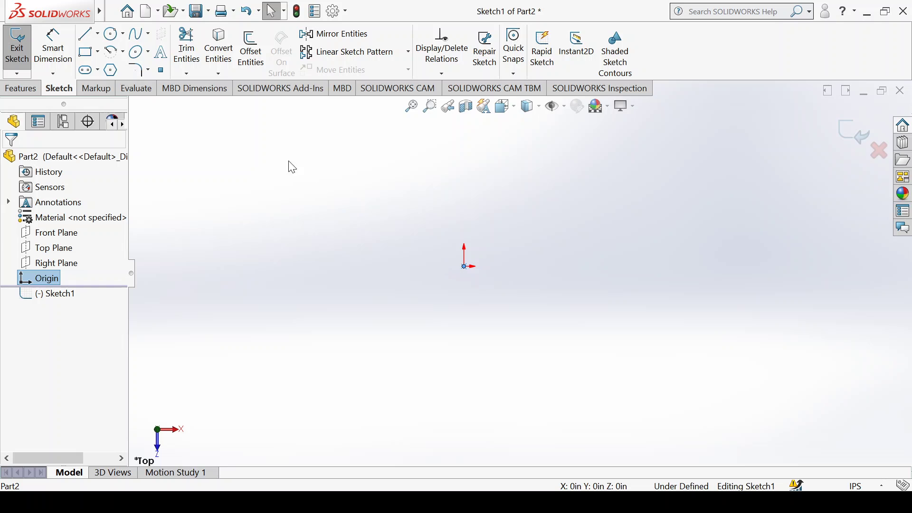
Step: Draw a circle centred on the origin with its radius set to 1.25 in
click(112, 33)
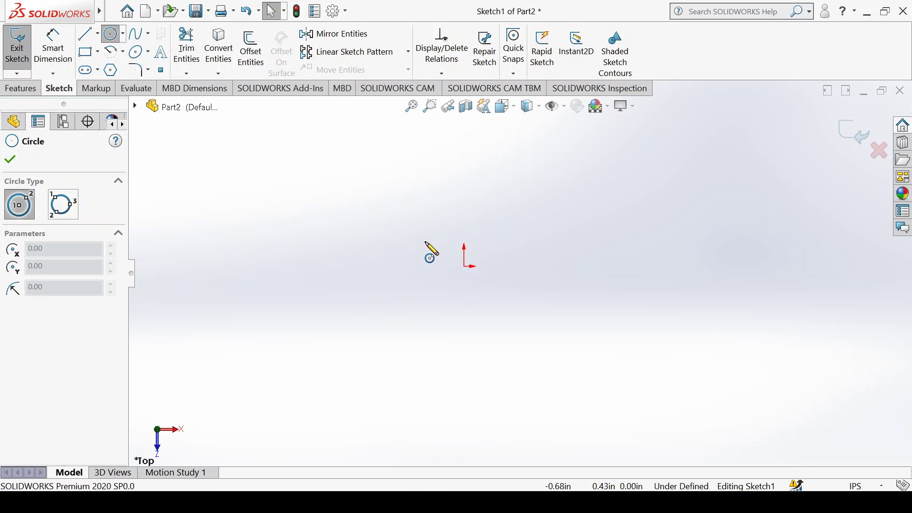
click(465, 266)
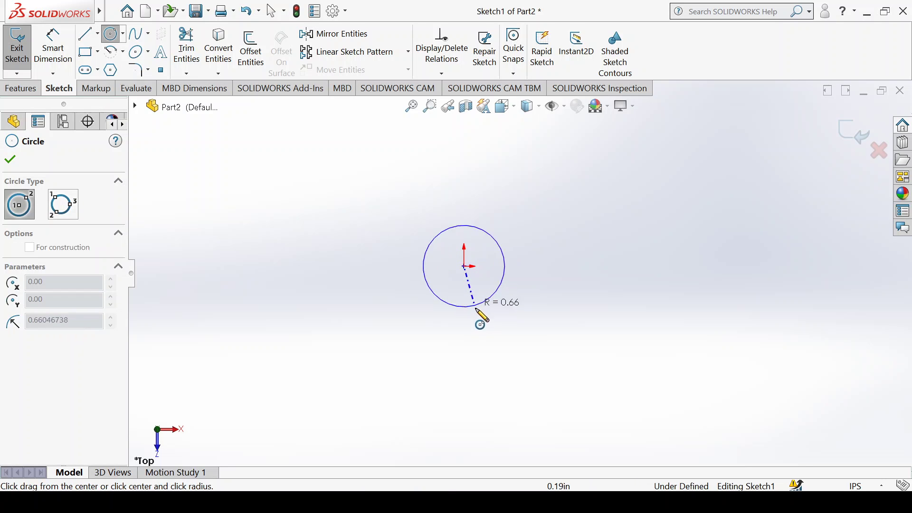
click(475, 323)
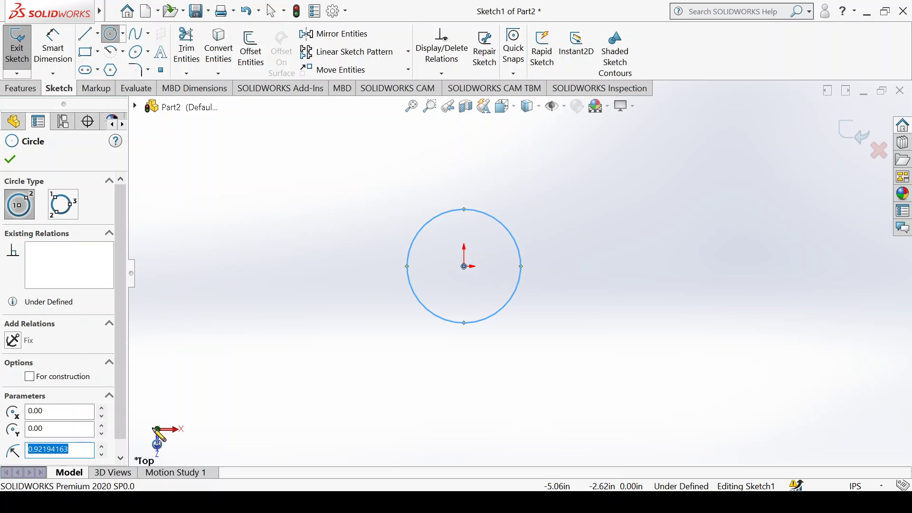
key(alt+Tab)
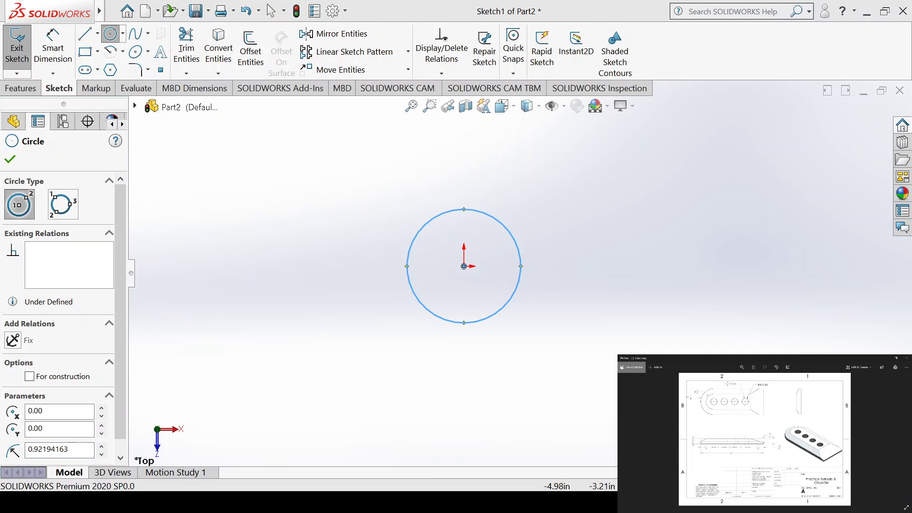
key(alt+Tab)
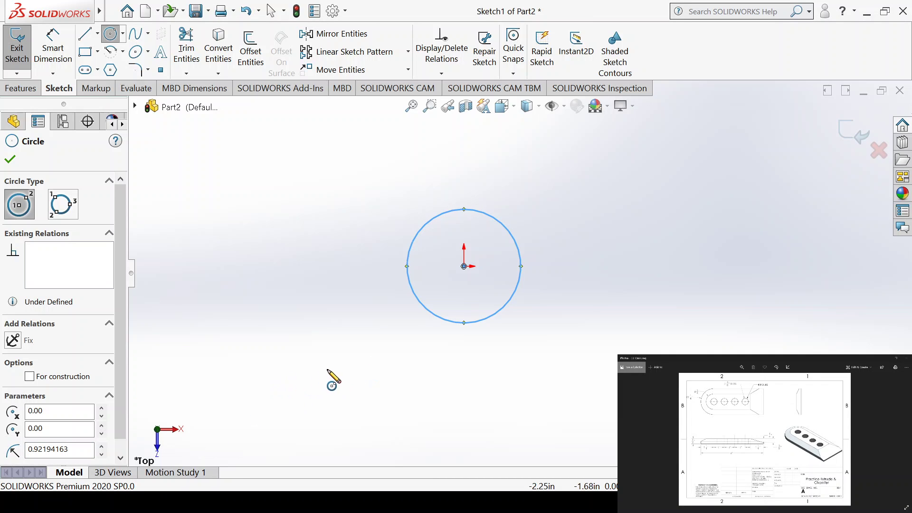
drag(68, 449, 3, 448)
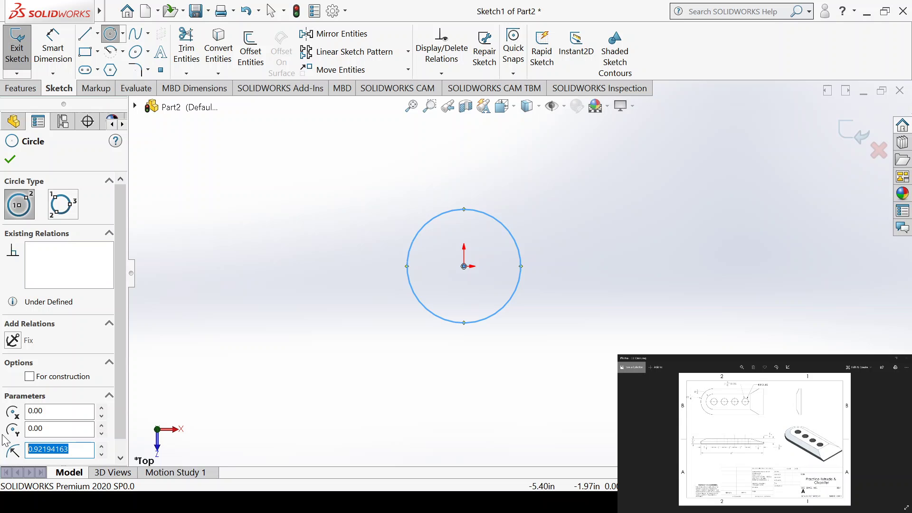
text(.1)
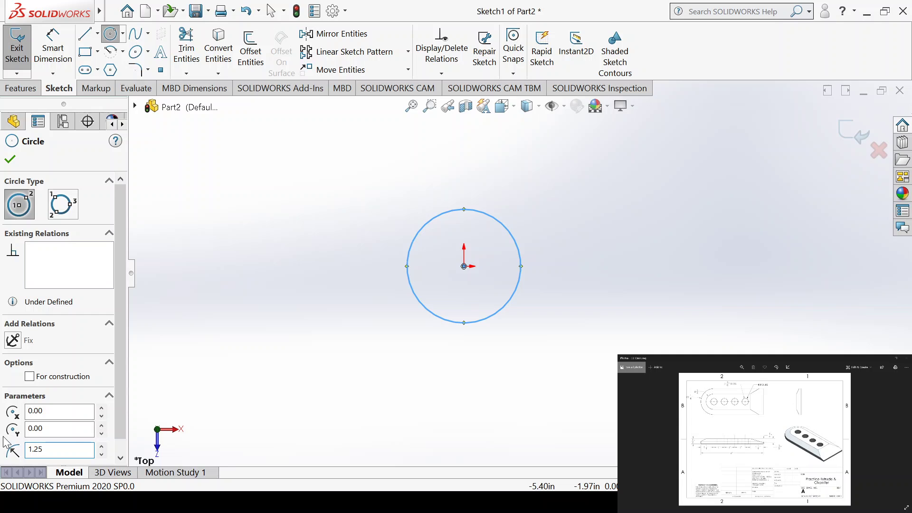
click(11, 160)
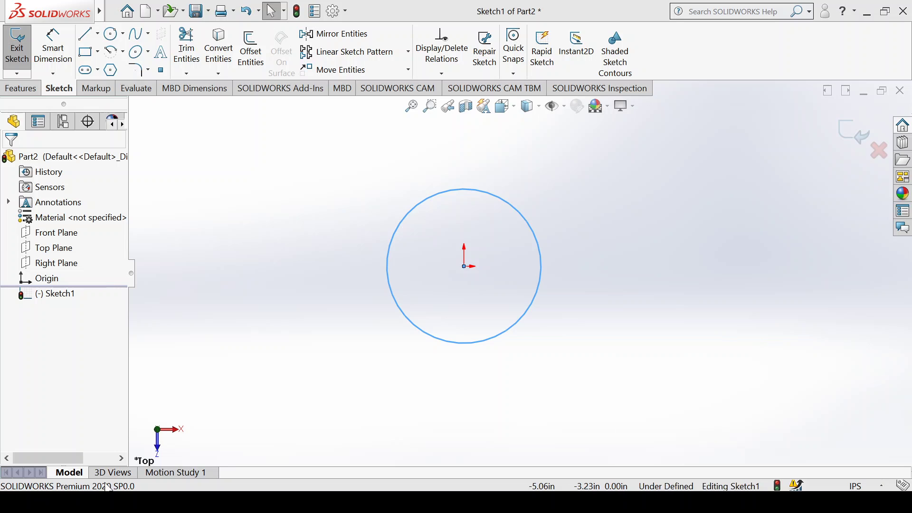
Step: Smart Dimension the circle at the upper left, displayed as a radius
click(53, 45)
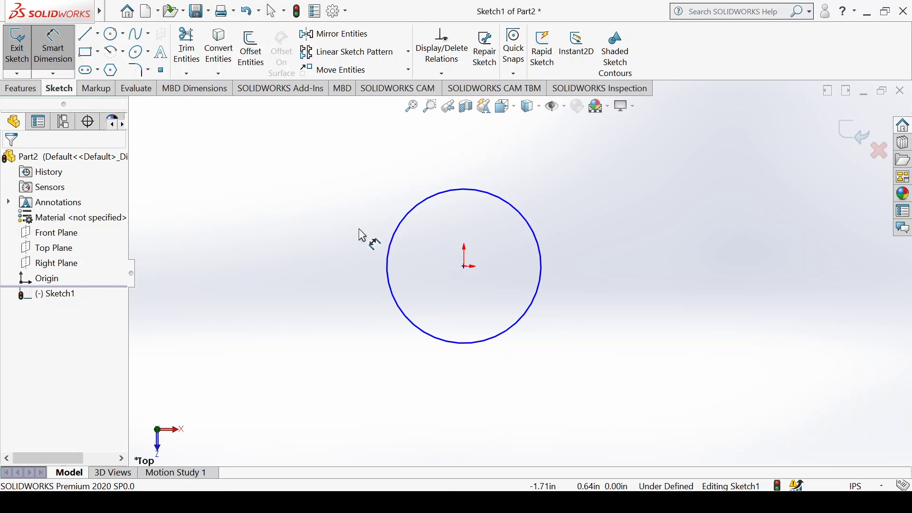
click(387, 259)
click(298, 208)
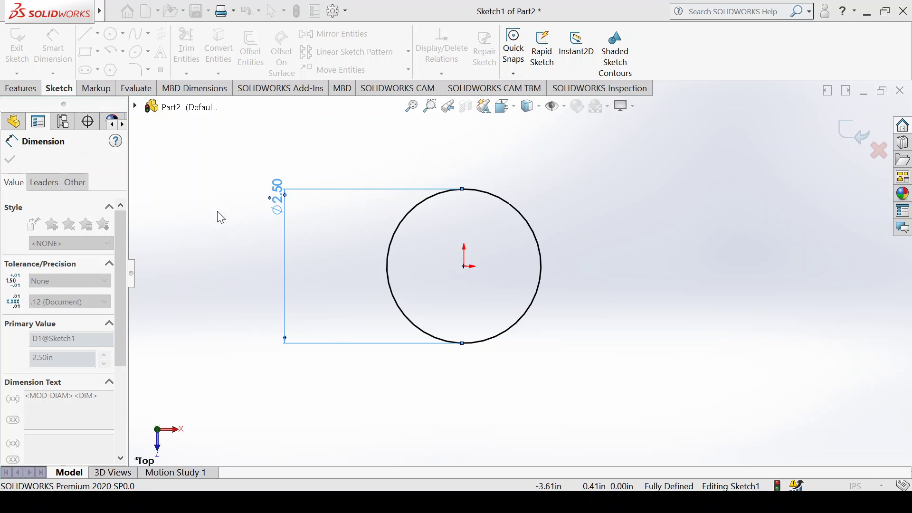
click(43, 182)
click(37, 262)
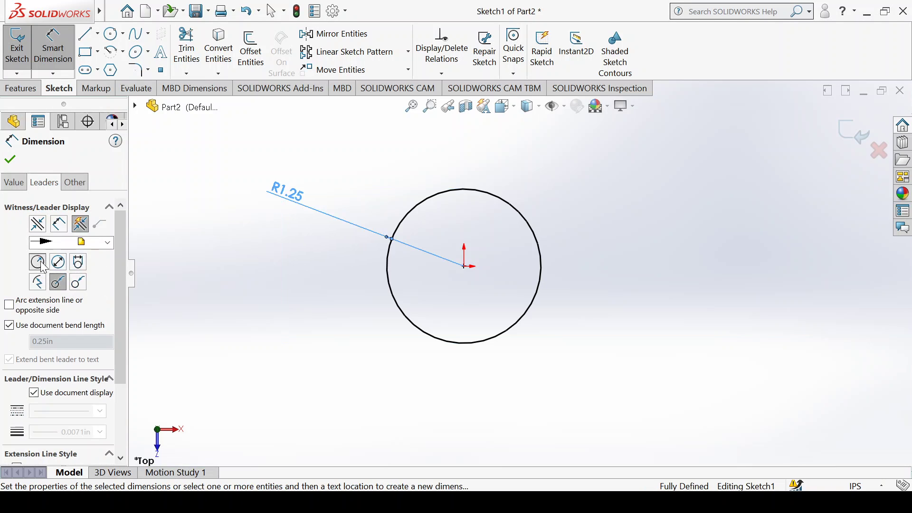
Step: Give the R1.25 dimension a custom horizontal text position and accept it
scroll(112, 343, down, 3)
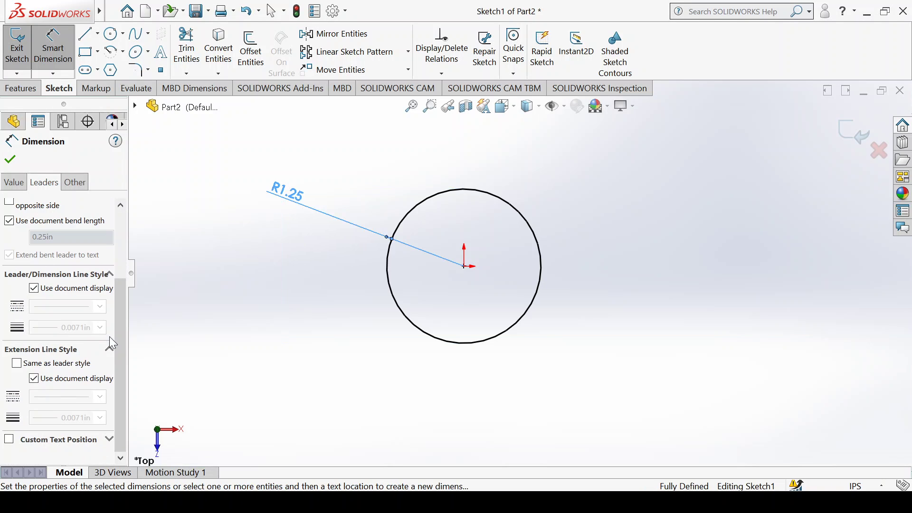
click(8, 440)
scroll(52, 427, down, 1)
click(52, 433)
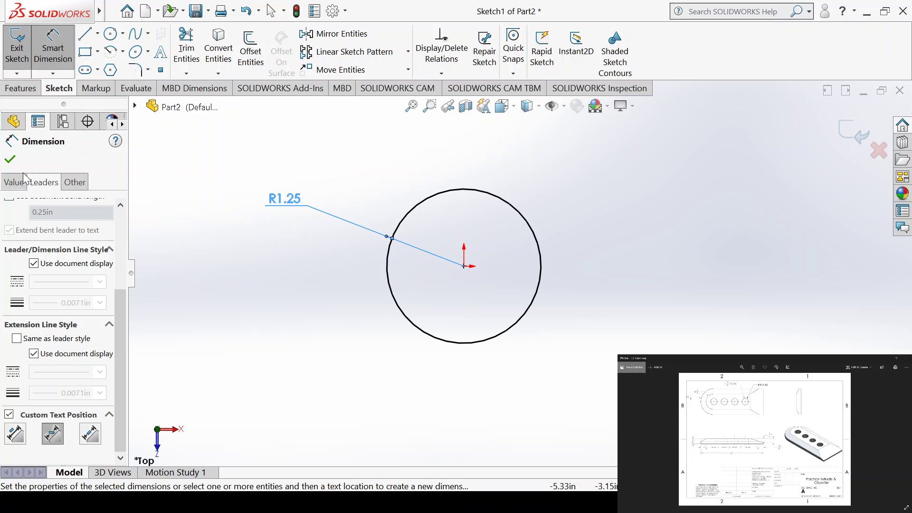
click(10, 159)
scroll(559, 204, down, 1)
scroll(552, 221, up, 1)
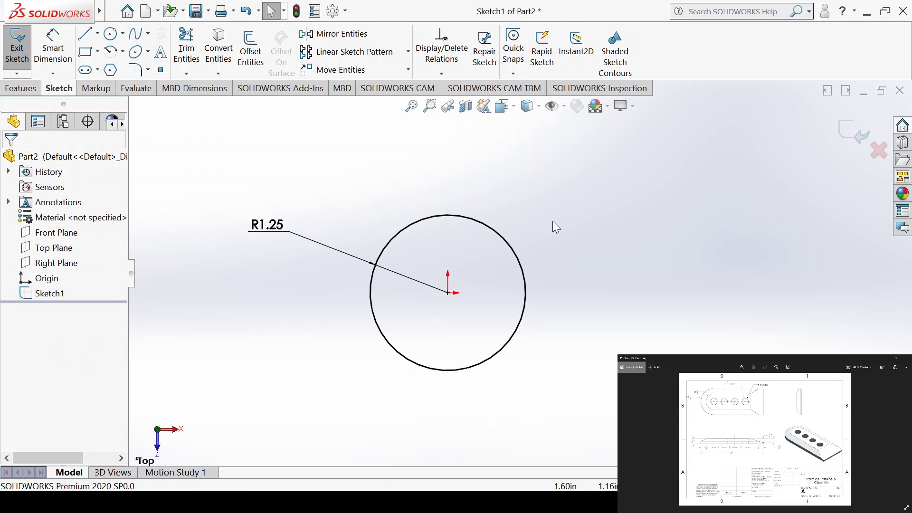
scroll(611, 253, up, 1)
scroll(621, 258, down, 2)
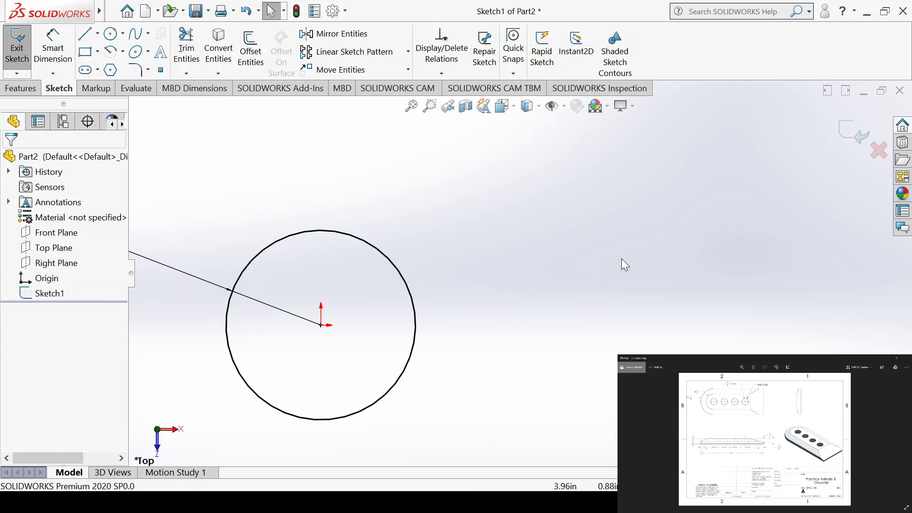
Step: Draw top, right and bottom lines off the circle, then nudge the right edge slightly left
click(85, 58)
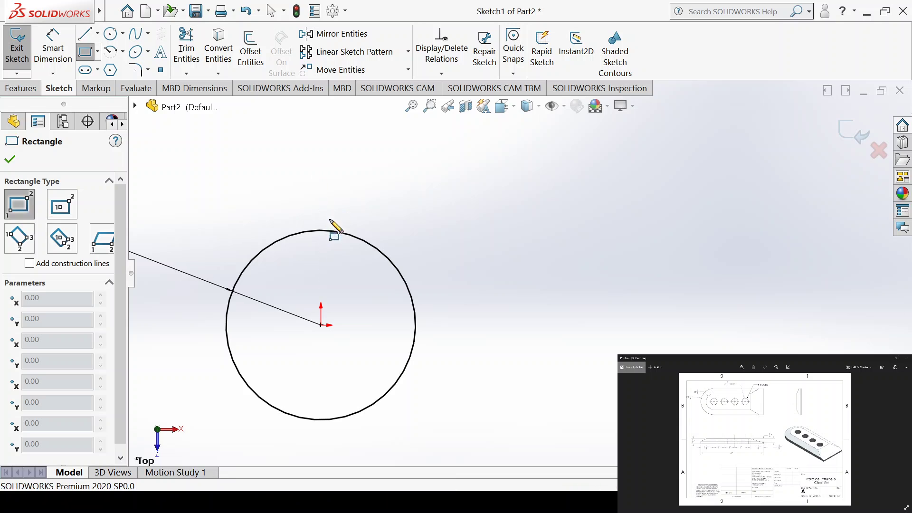
click(321, 231)
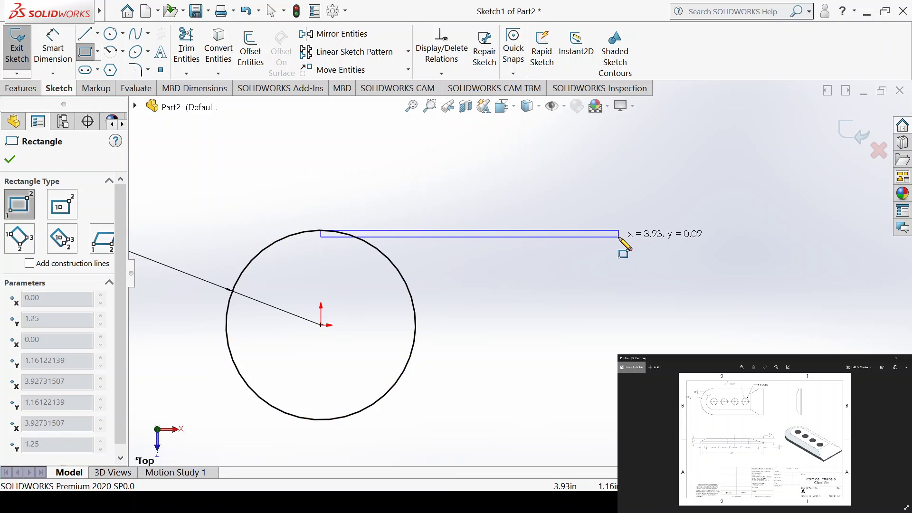
key(Escape)
click(85, 33)
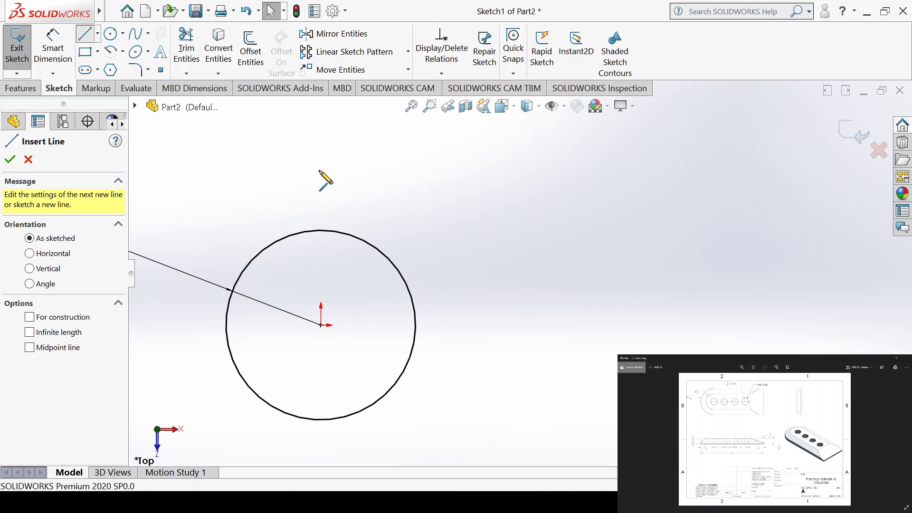
click(321, 231)
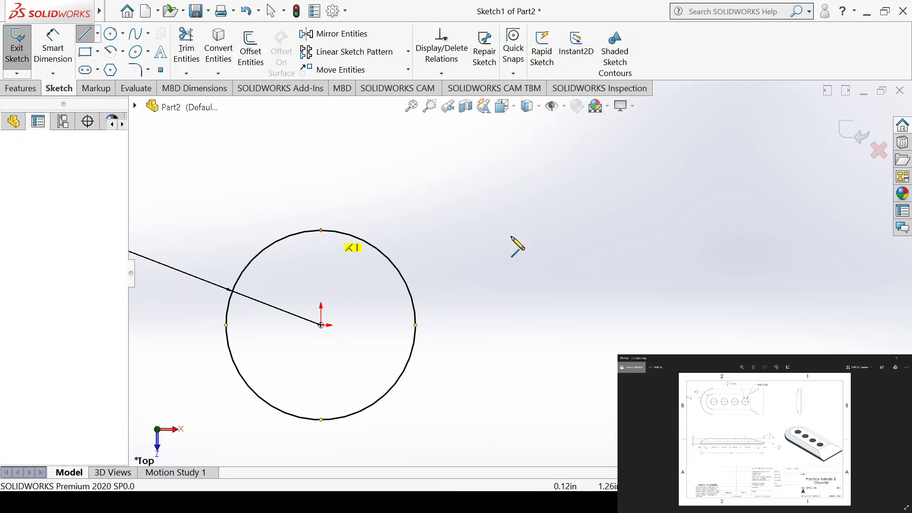
click(647, 230)
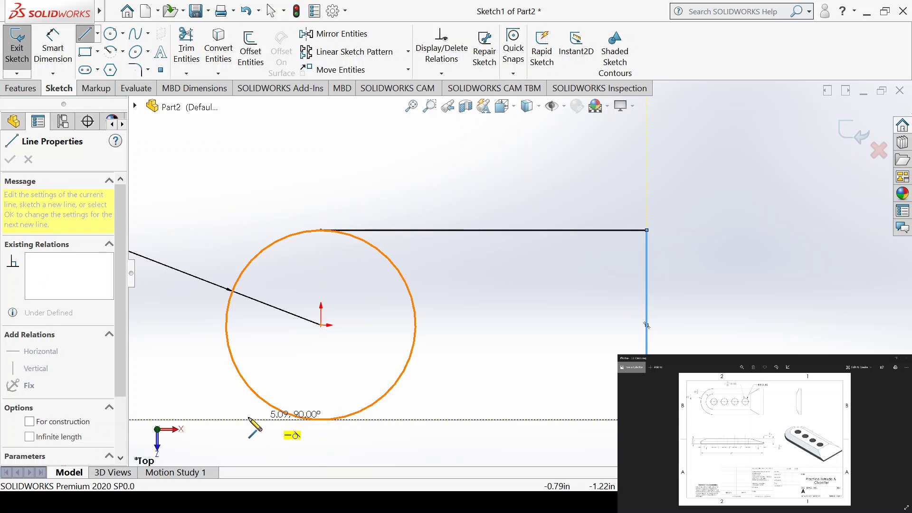
click(321, 420)
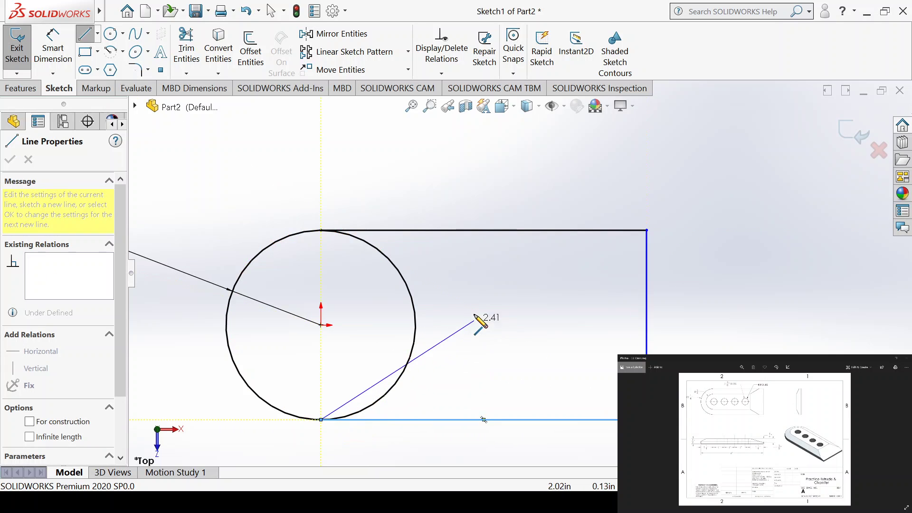
key(Escape)
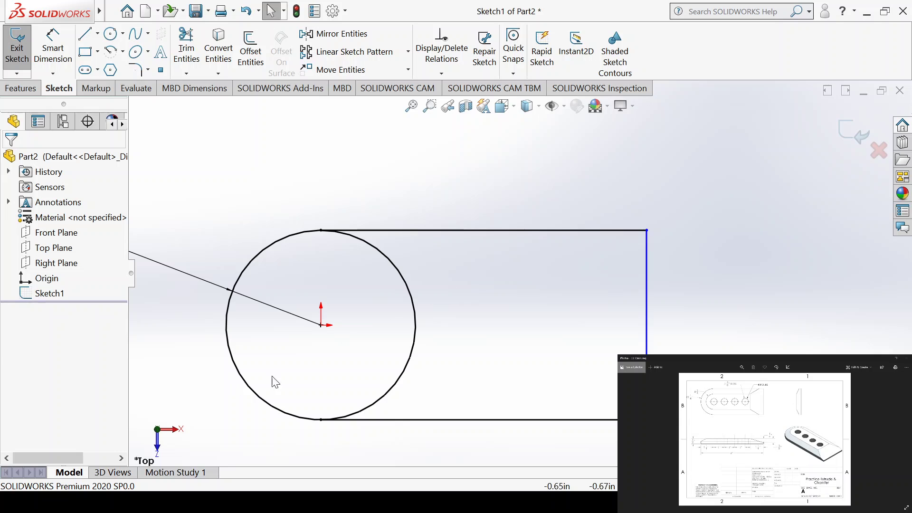
click(647, 328)
drag(646, 327, 623, 335)
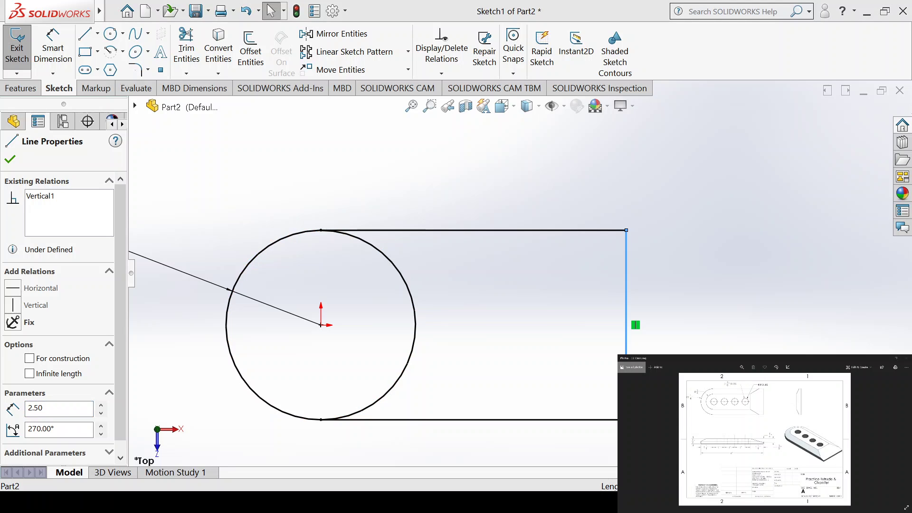
click(53, 47)
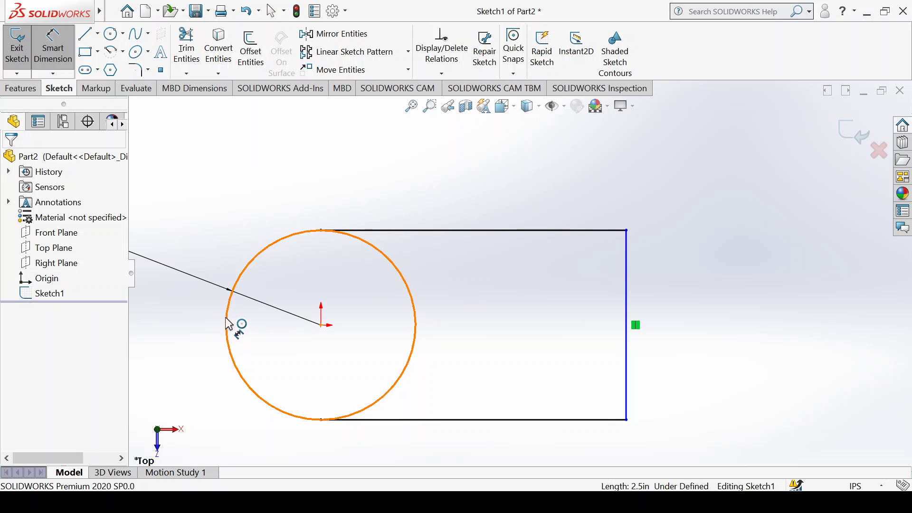
Step: Draw a horizontal centerline from the circle's leftmost point to the right edge
key(Escape)
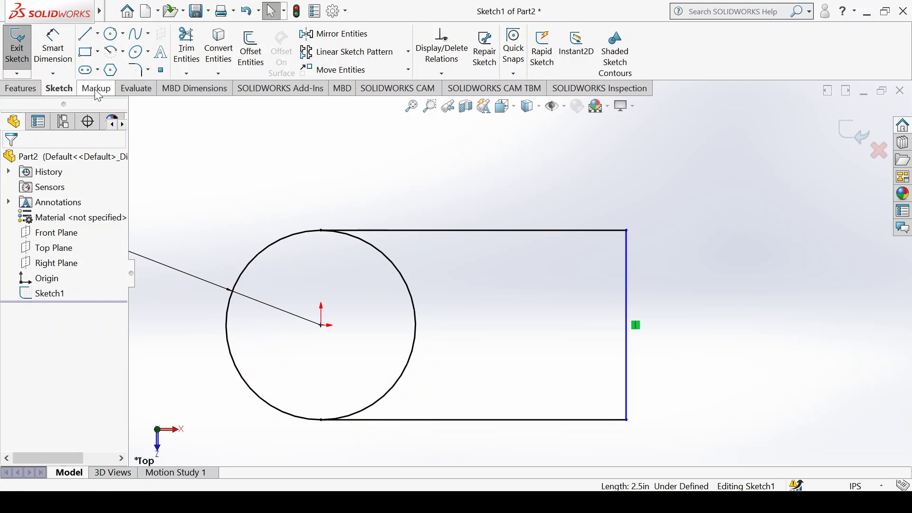
click(86, 34)
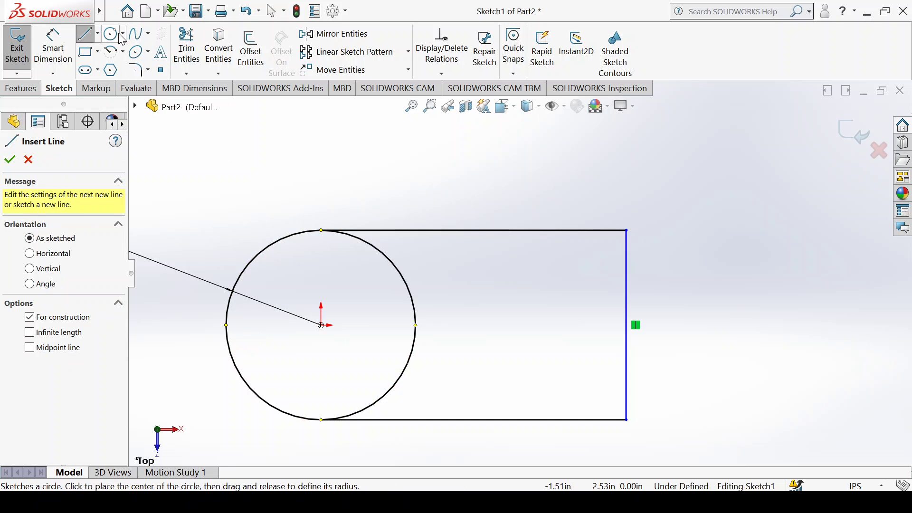
click(226, 324)
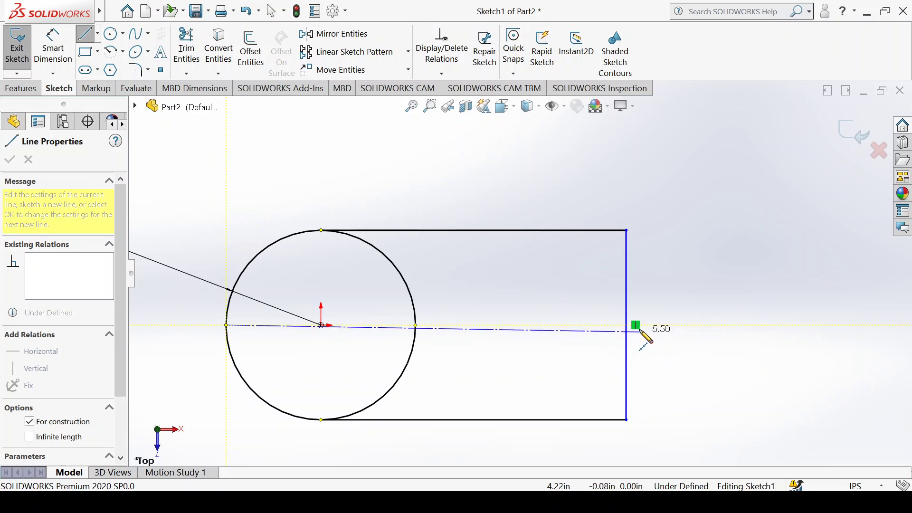
click(627, 325)
key(Escape)
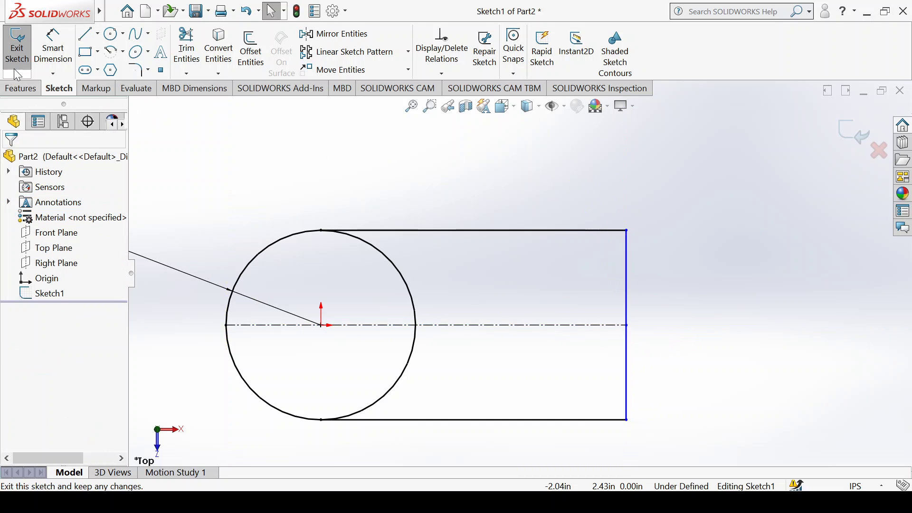
Step: Dimension the overall length from the circle's left point to the right edge as 6.00 in
click(53, 47)
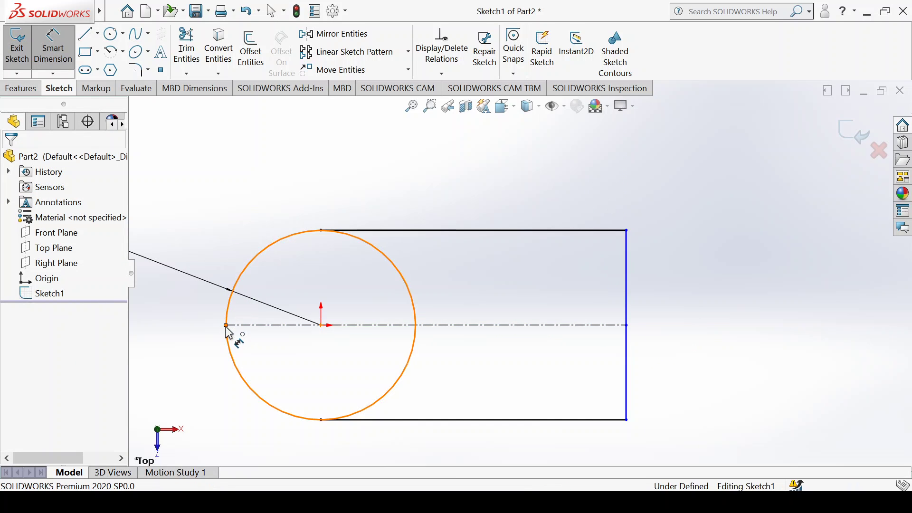
click(226, 325)
click(627, 325)
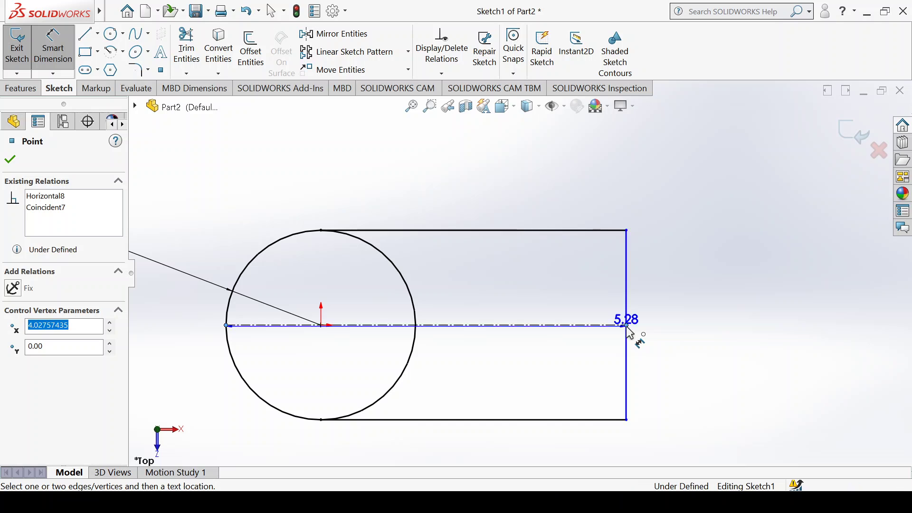
click(449, 182)
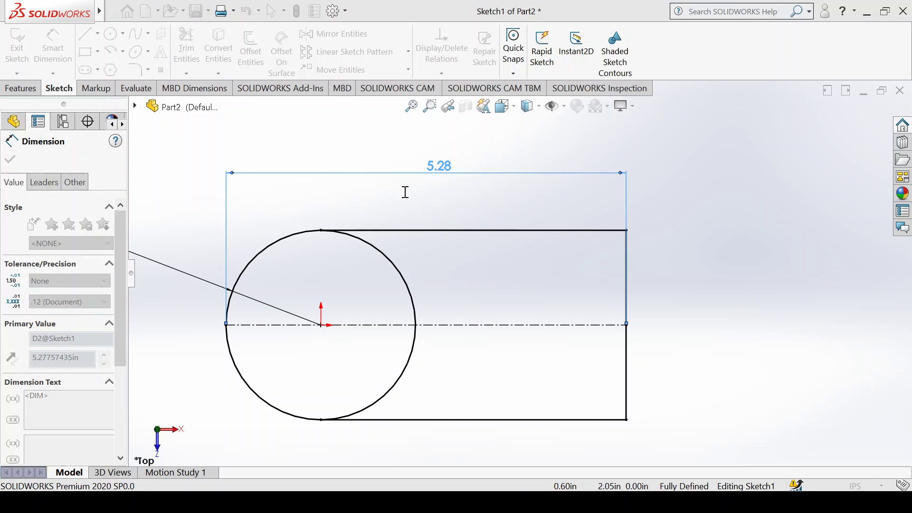
text(6)
key(Return)
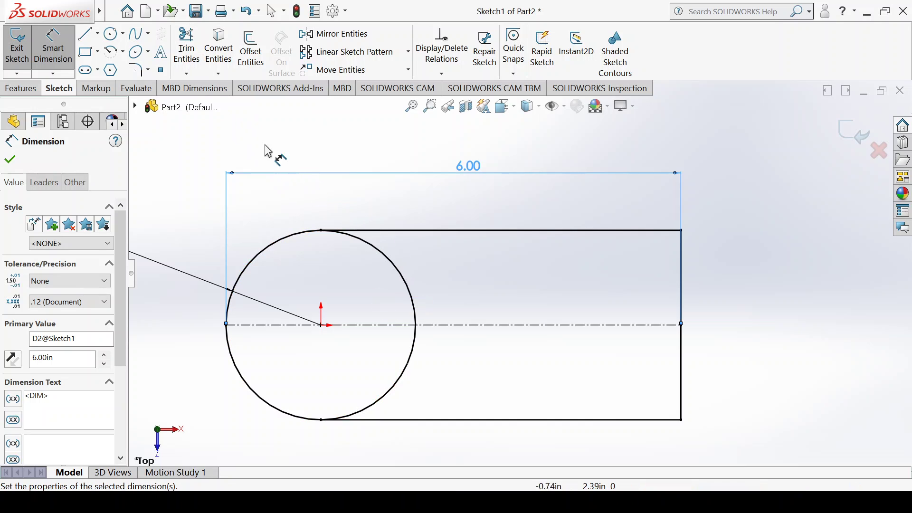
key(Escape)
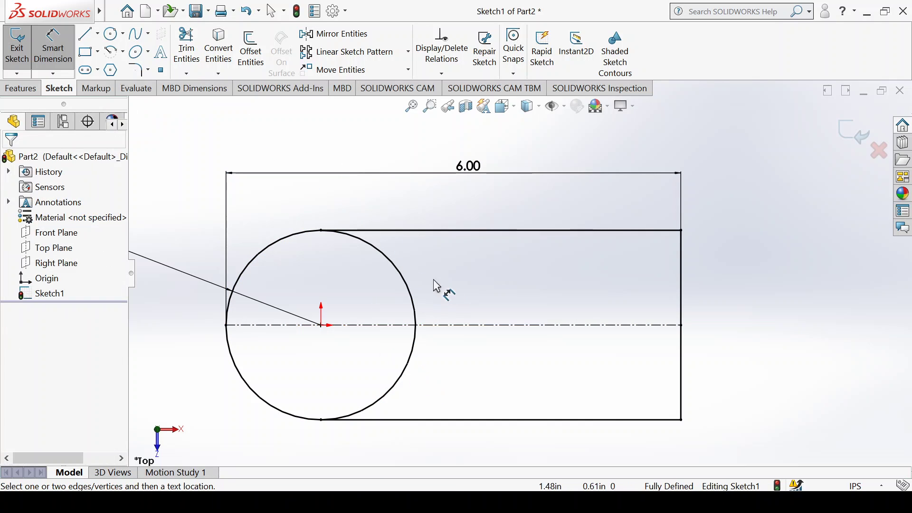
Step: Power-trim the circle's upper-right and lower-right arcs, leaving a rounded left end
click(187, 48)
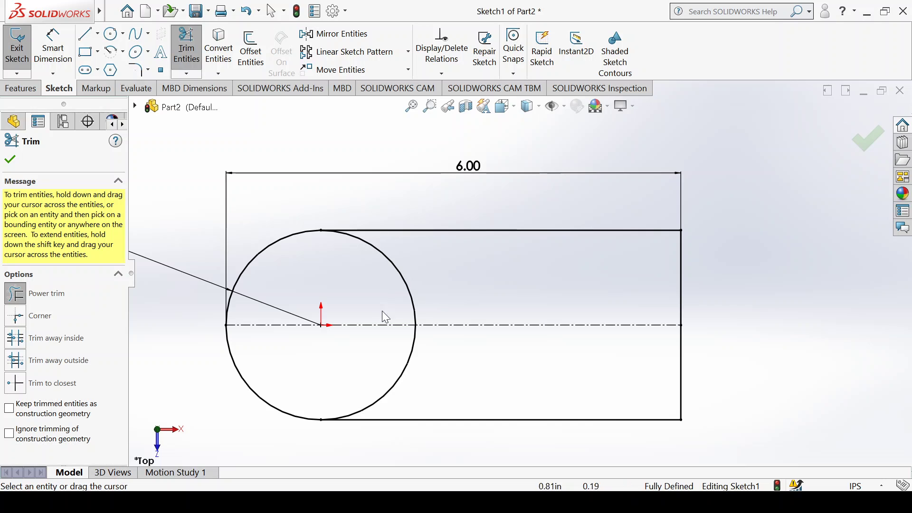
drag(380, 280, 419, 272)
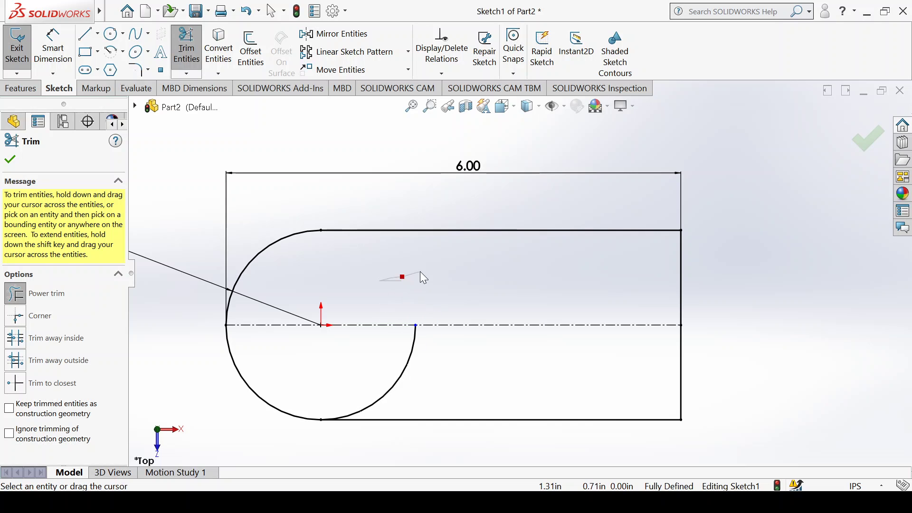
drag(335, 379, 444, 392)
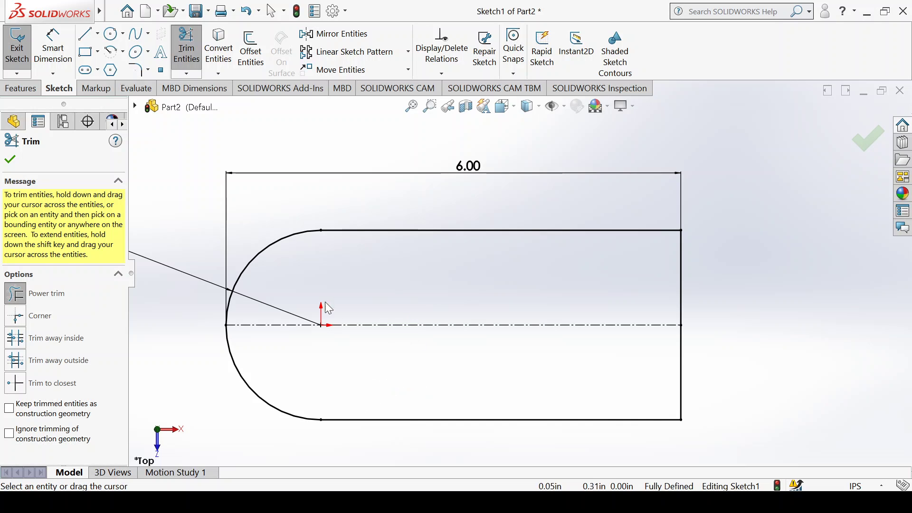
click(11, 160)
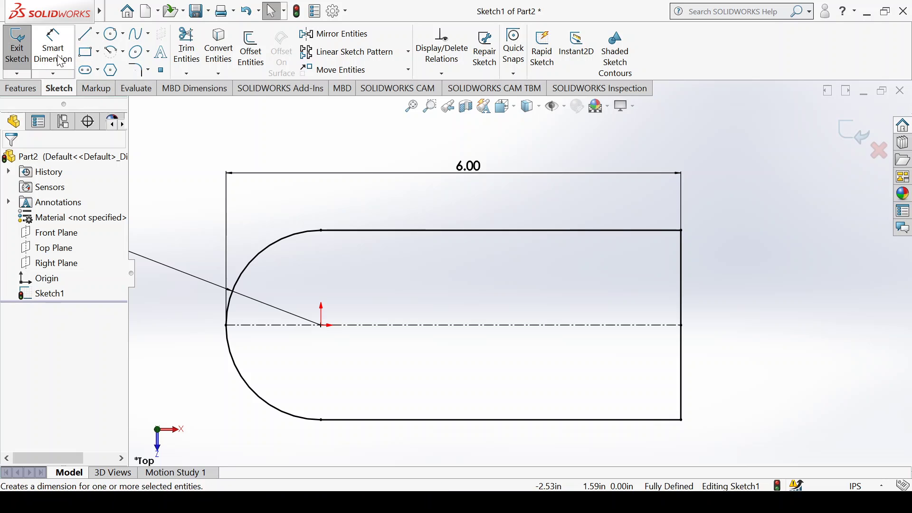
click(21, 89)
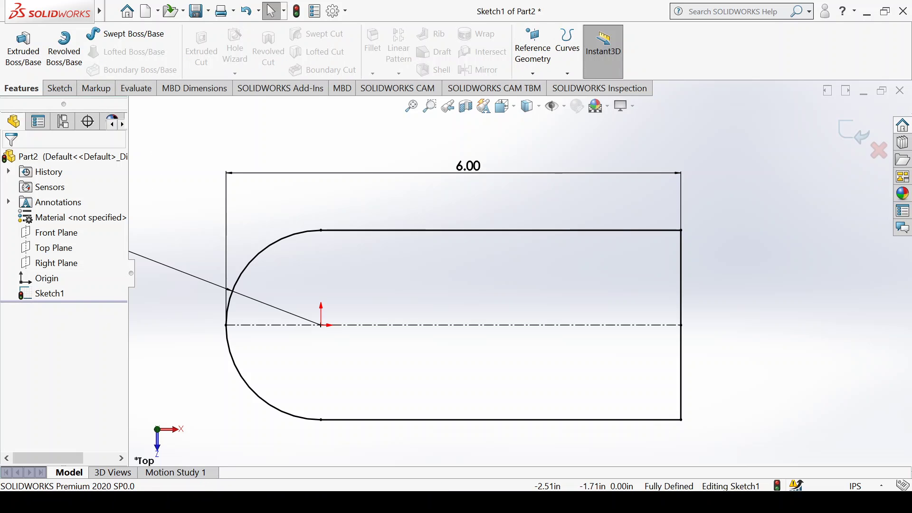
Step: Extrude the sketch Blind to 0.50 in as Boss-Extrude1
click(23, 48)
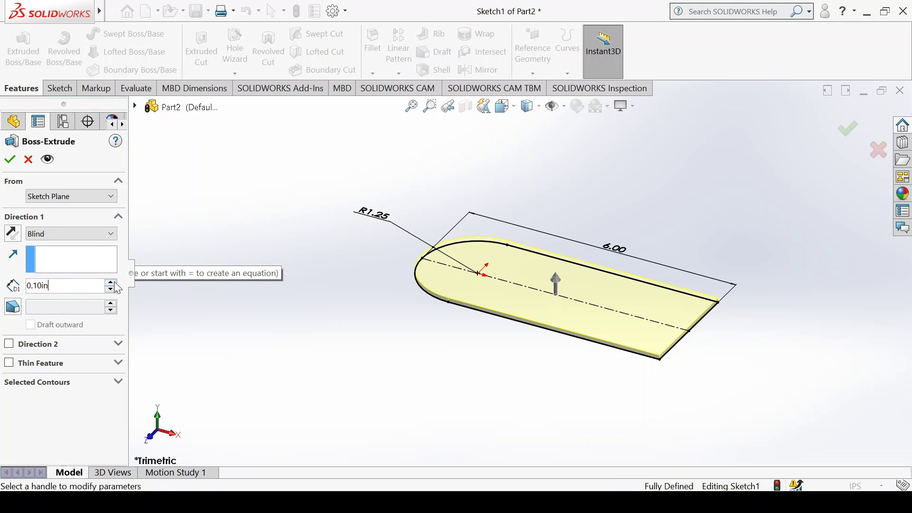
click(110, 283)
click(110, 283)
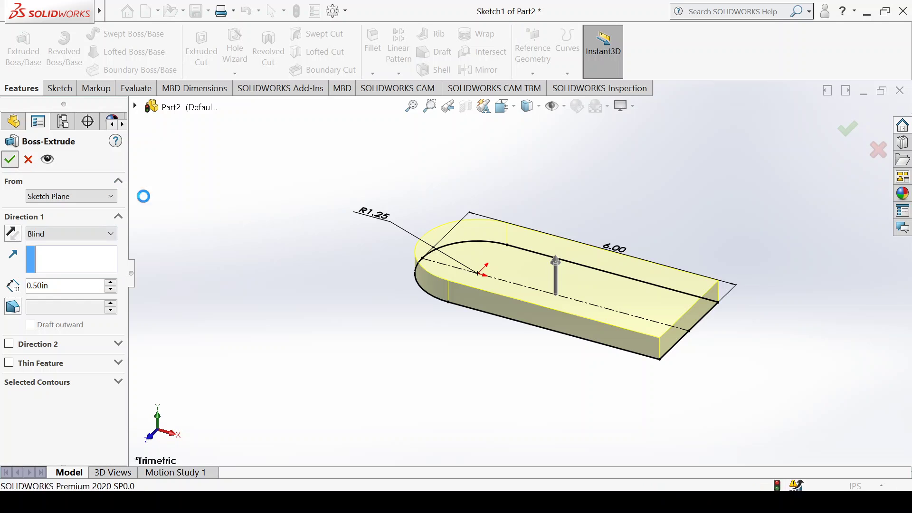
key(Return)
scroll(634, 308, down, 5)
scroll(411, 252, up, 5)
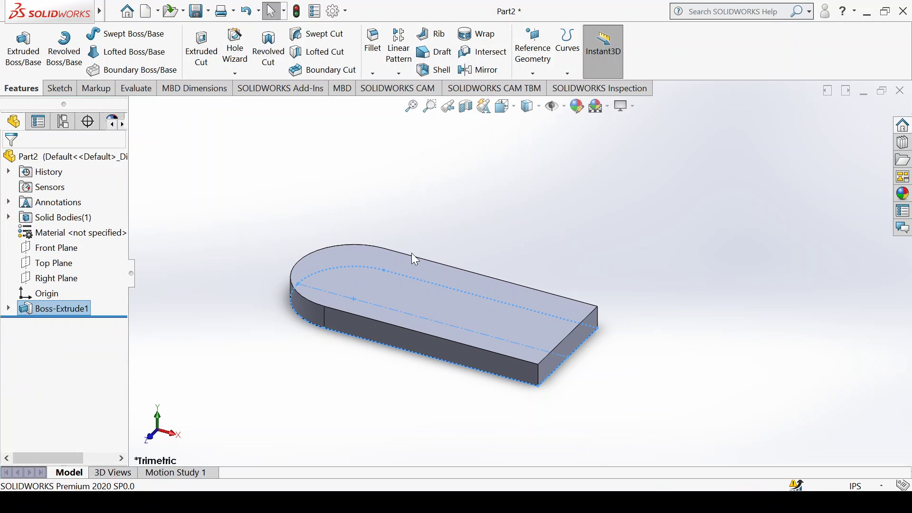
click(52, 90)
click(25, 90)
Step: Start a two-distance chamfer on the top edge of the plate's square end
key(ctrl+shift+c)
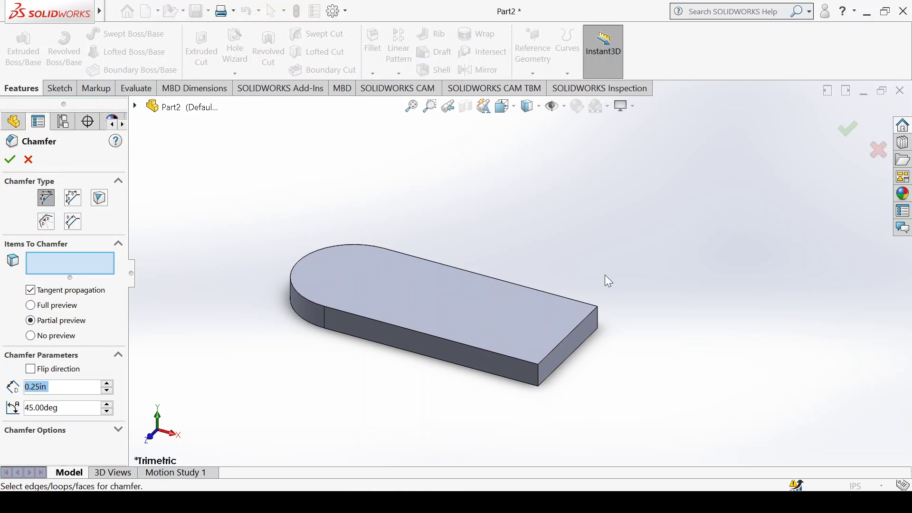
click(571, 332)
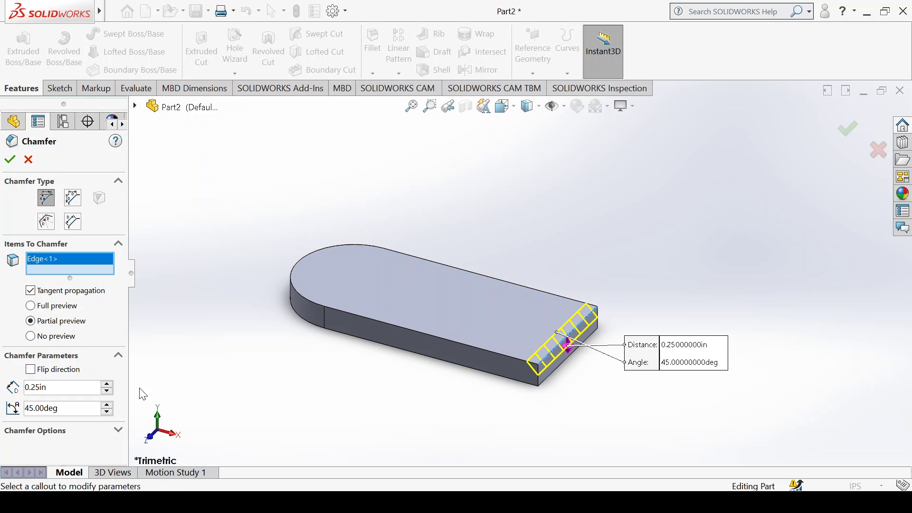
click(73, 198)
text(0.75)
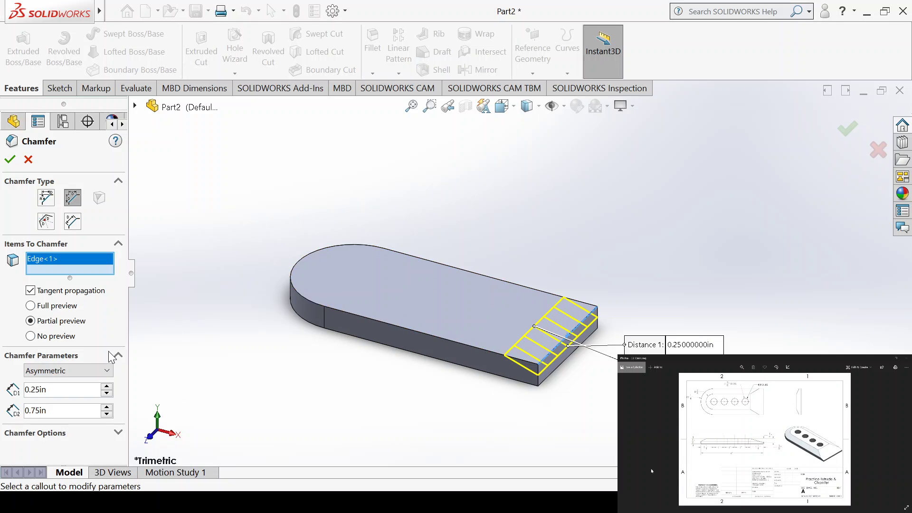
click(106, 407)
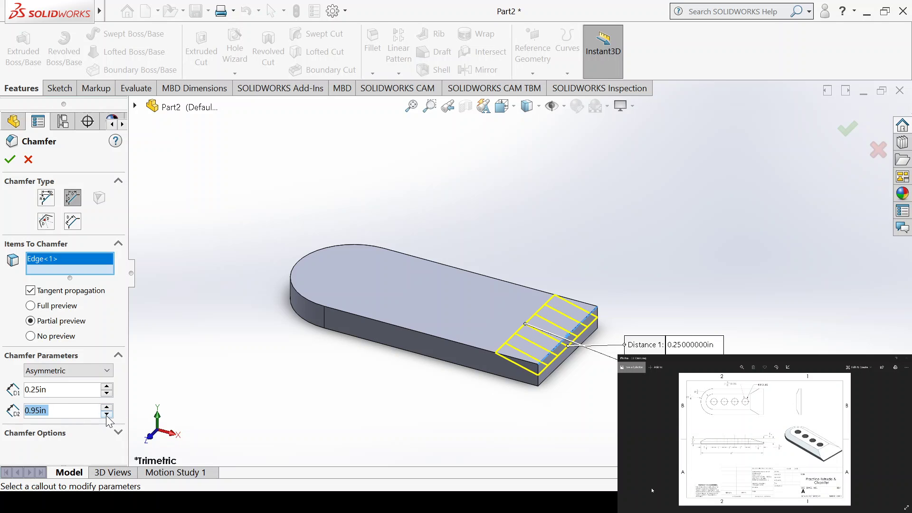
click(107, 413)
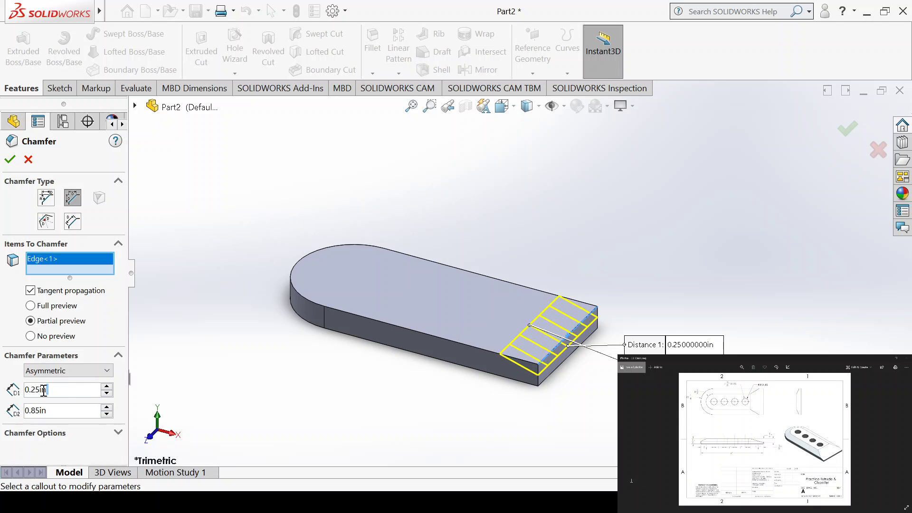
Step: Set the chamfer distances to 0.375 in and 1.25 in and accept it
drag(43, 389, 3, 393)
text(.3)
text(75)
key(Return)
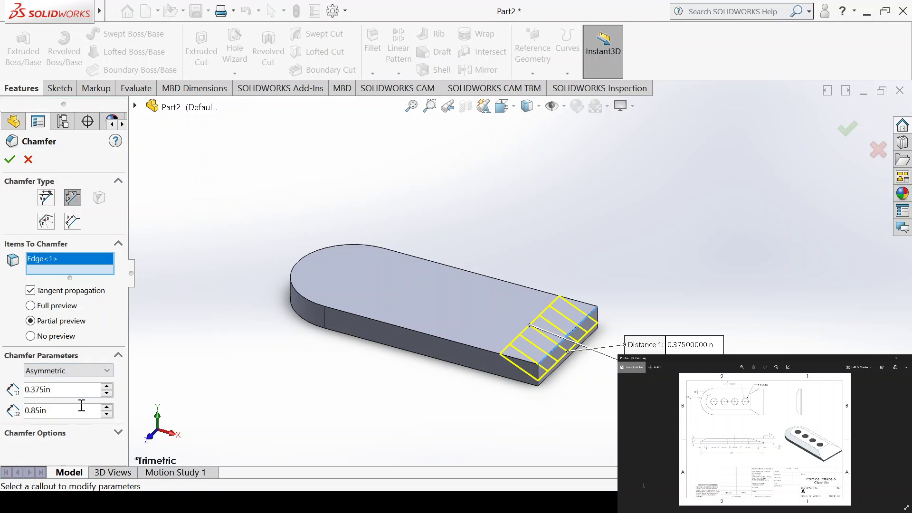
double_click(36, 410)
text(1.25)
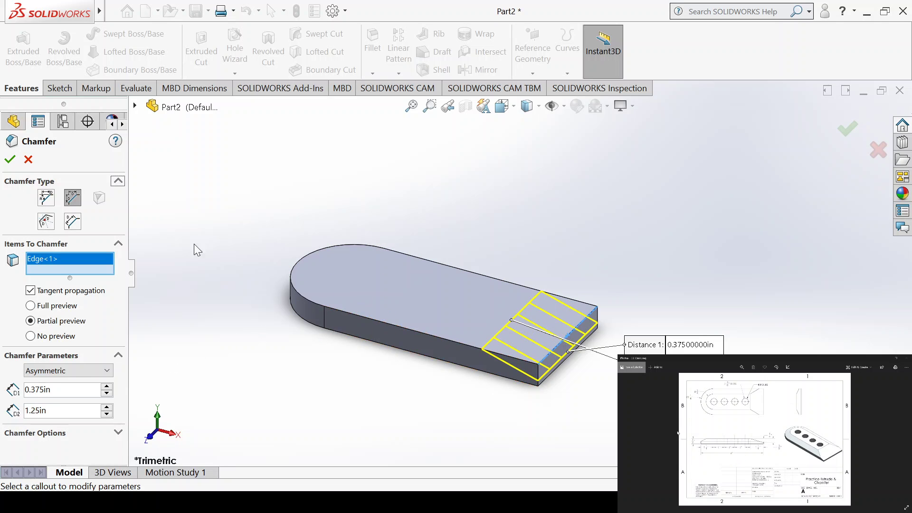
click(10, 159)
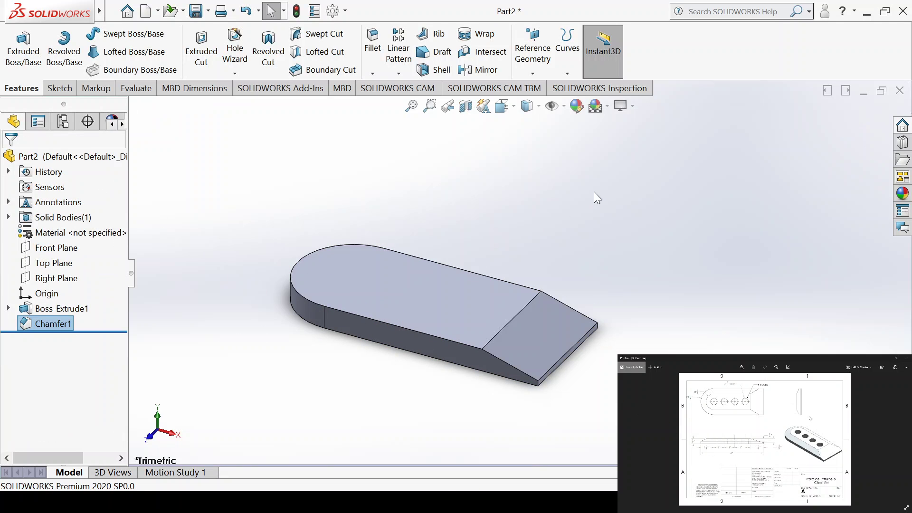
Step: Select the top back edge, rounded-end arc and top front edge for a chamfer
mouse_move(594, 192)
middle_down()
mouse_move(544, 210)
mouse_move(584, 195)
middle_up()
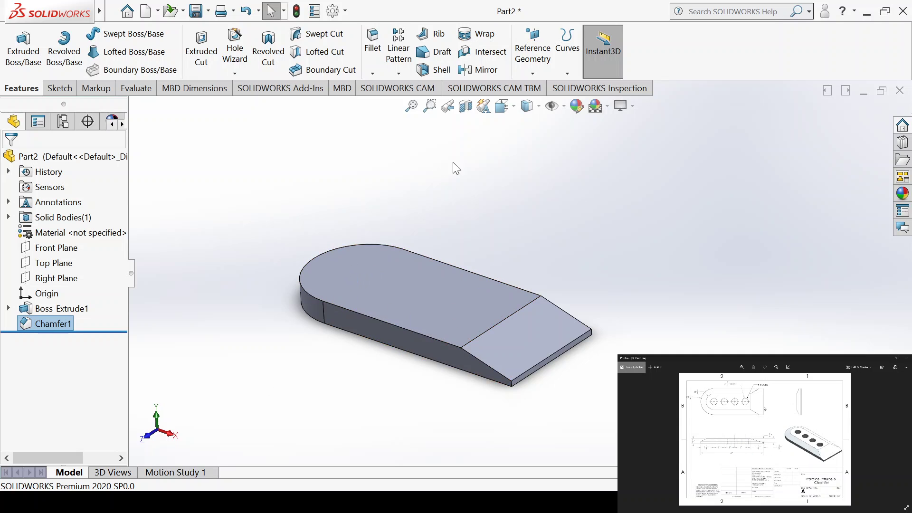
middle_drag(456, 167, 466, 179)
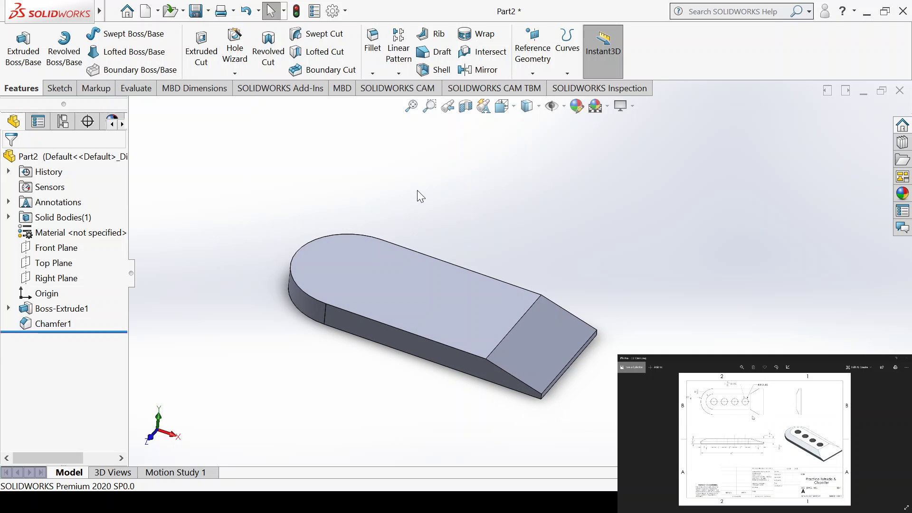
click(451, 263)
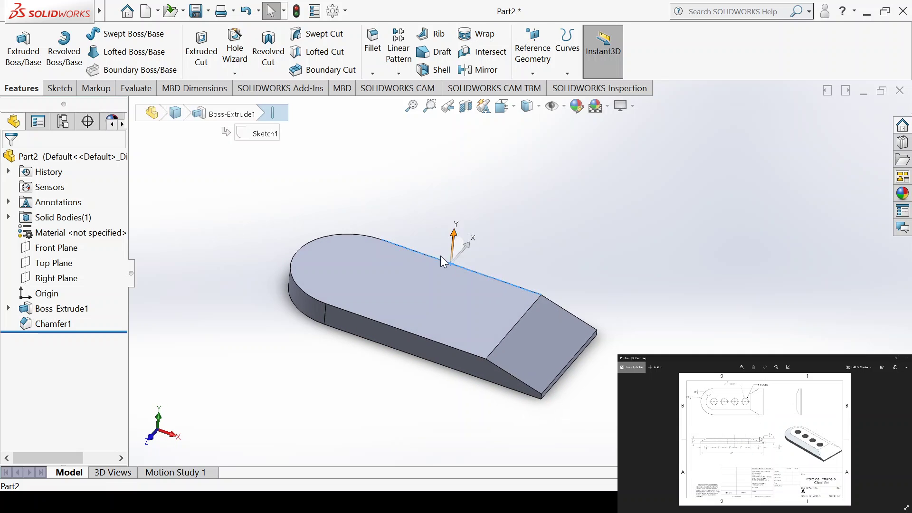
ctrl+click(318, 238)
ctrl+click(366, 315)
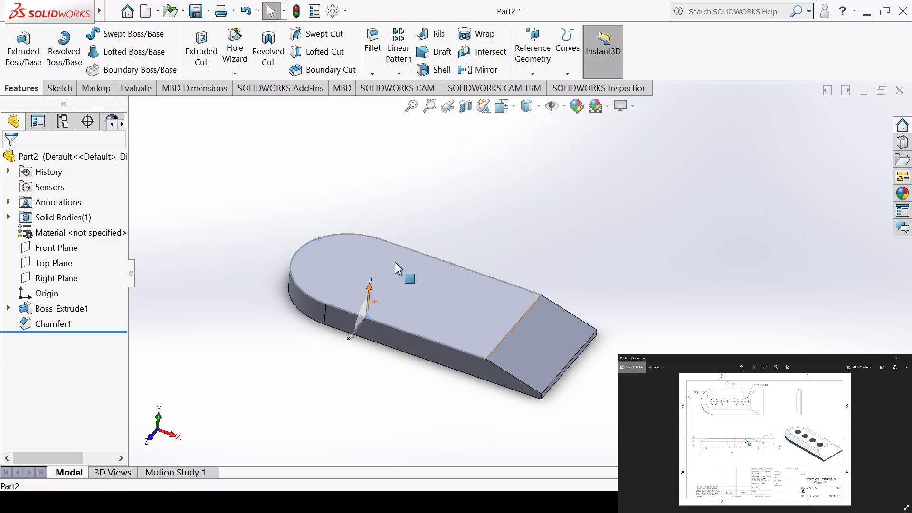
click(373, 69)
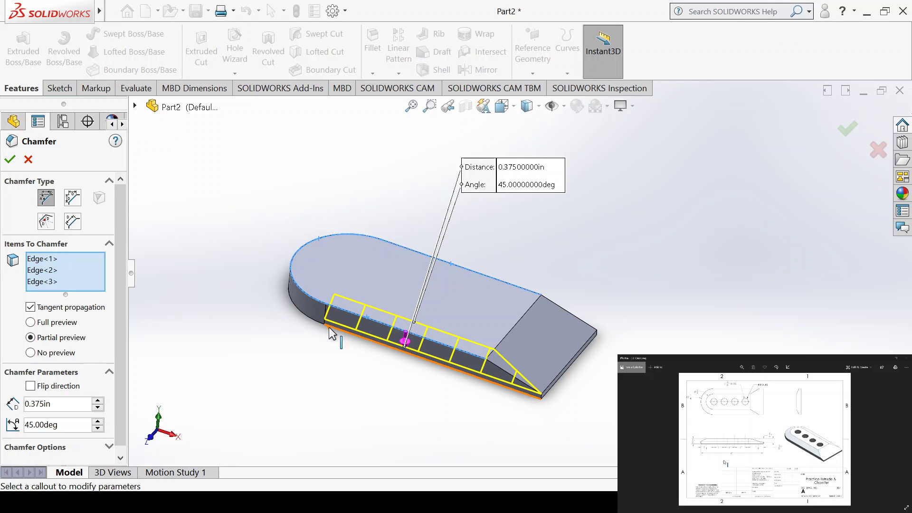
Step: Switch the chamfer to Distance-Distance with asymmetric distances
click(98, 401)
click(99, 407)
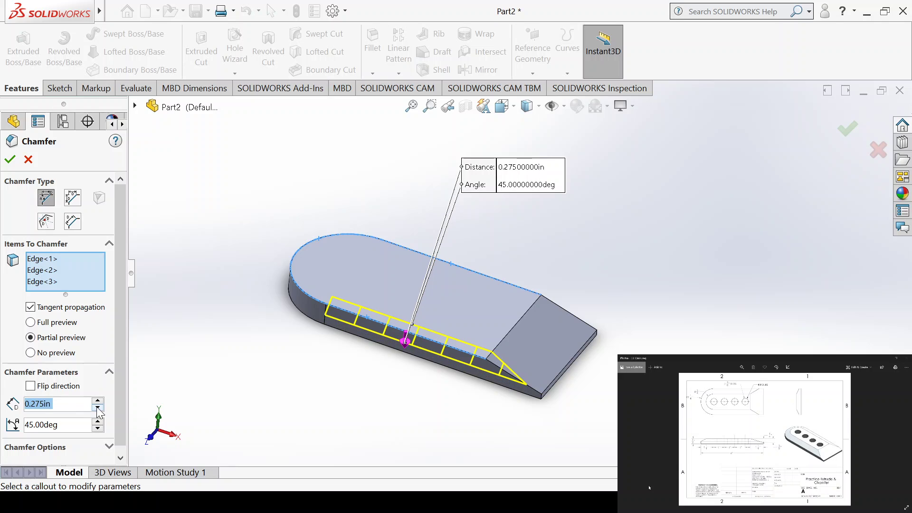
click(72, 197)
scroll(71, 333, down, 1)
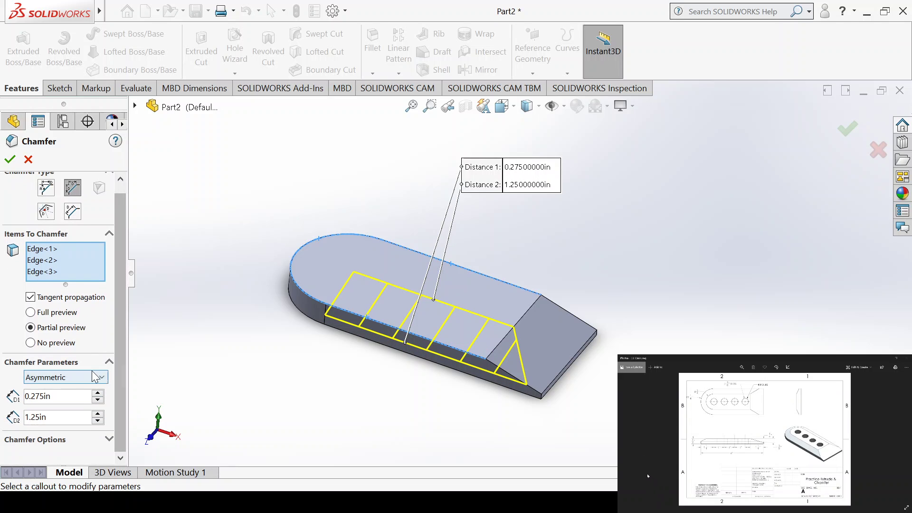
Step: Set the first chamfer distance D1 to 0.25in
double_click(53, 396)
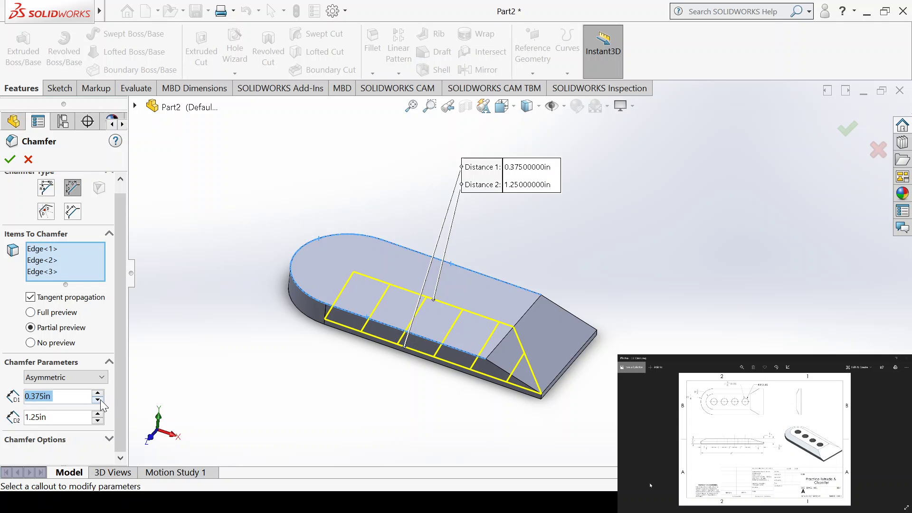
scroll(427, 352, down, 3)
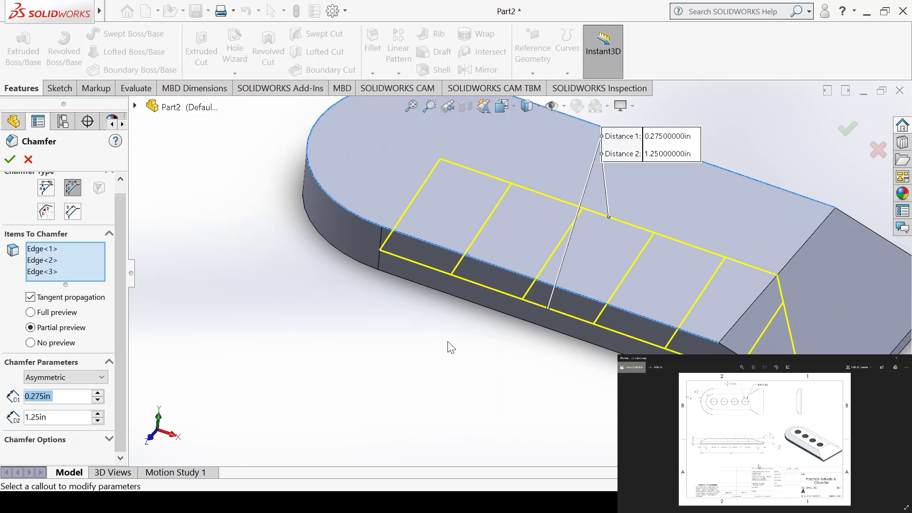
scroll(569, 318, up, 1)
scroll(566, 308, down, 1)
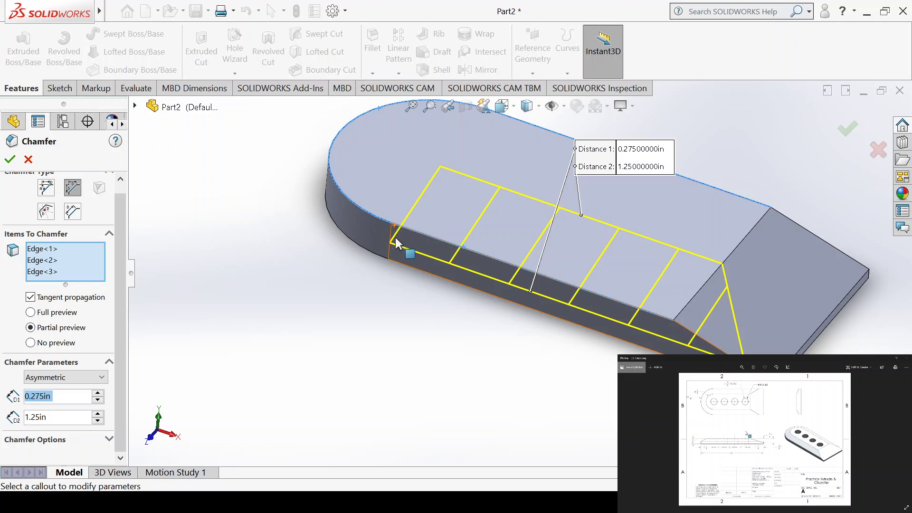
key(alt+Tab)
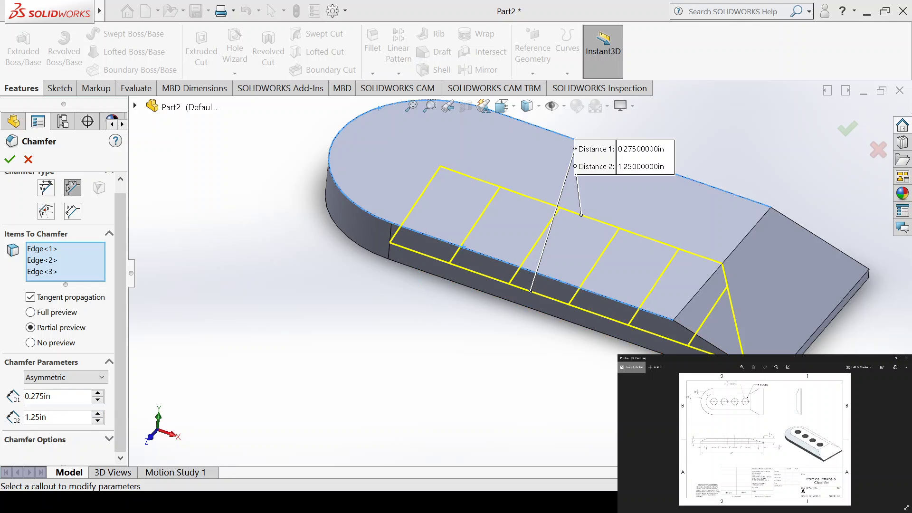
key(alt+Tab)
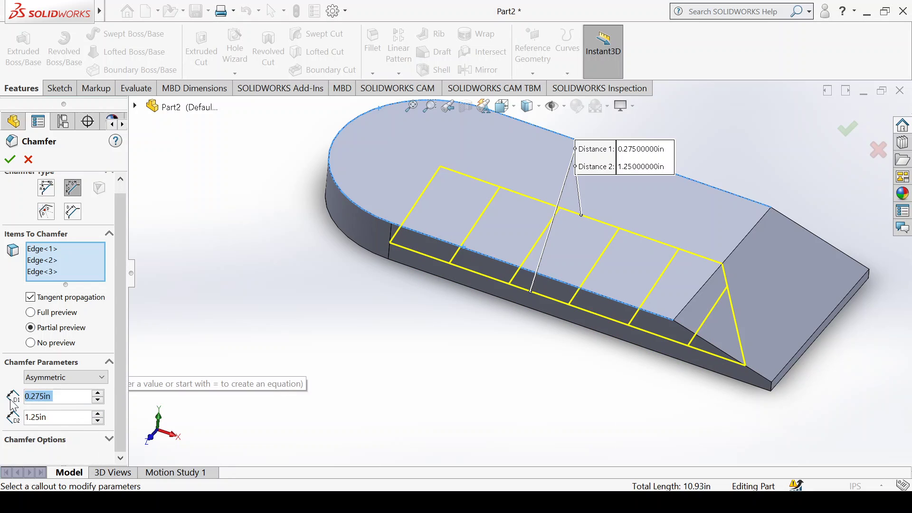
text(.25)
key(Return)
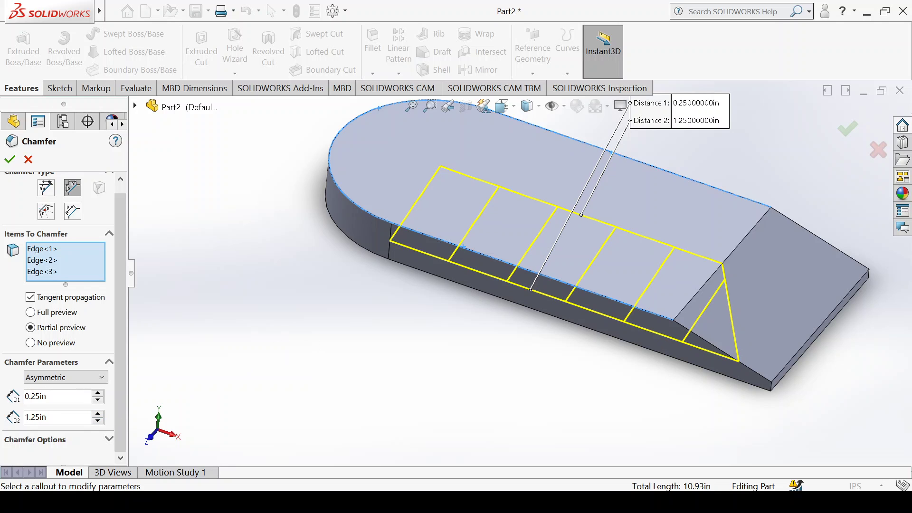
Step: Compare the chamfer preview with the reference drawing of the part
key(alt+Tab)
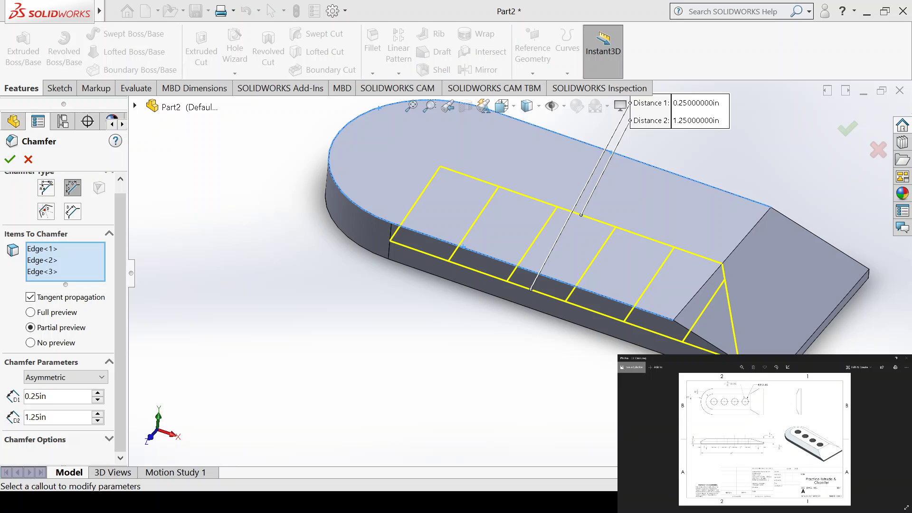
key(alt+Tab)
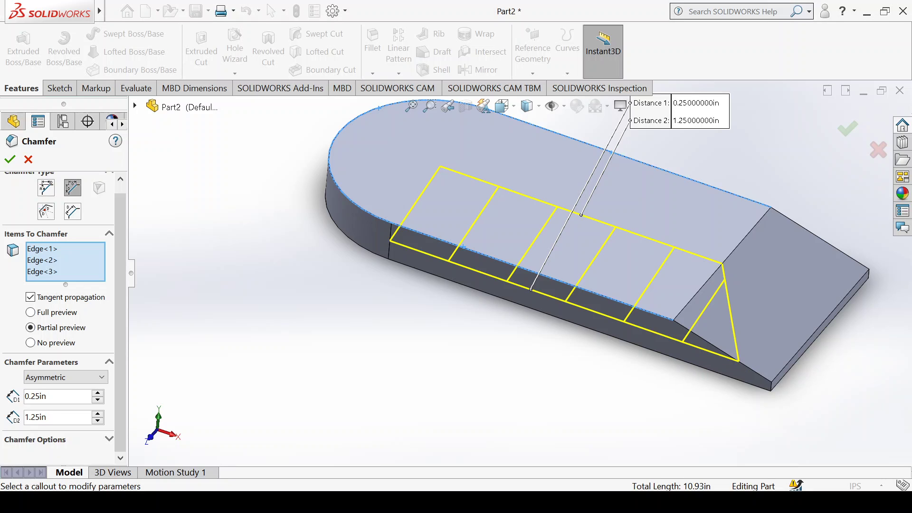
key(alt+Tab)
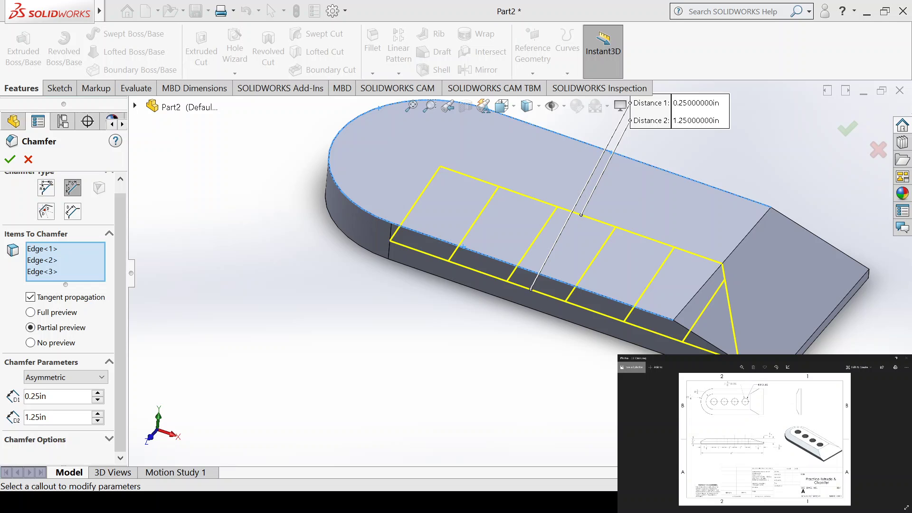
key(alt+Tab)
mouse_move(535, 360)
middle_down()
mouse_move(555, 294)
mouse_move(503, 326)
mouse_move(527, 356)
middle_up()
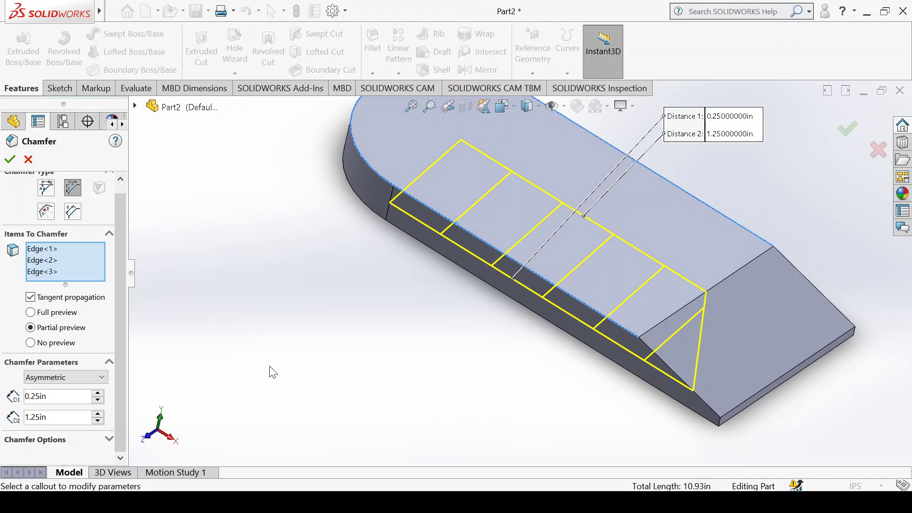
key(alt+Tab)
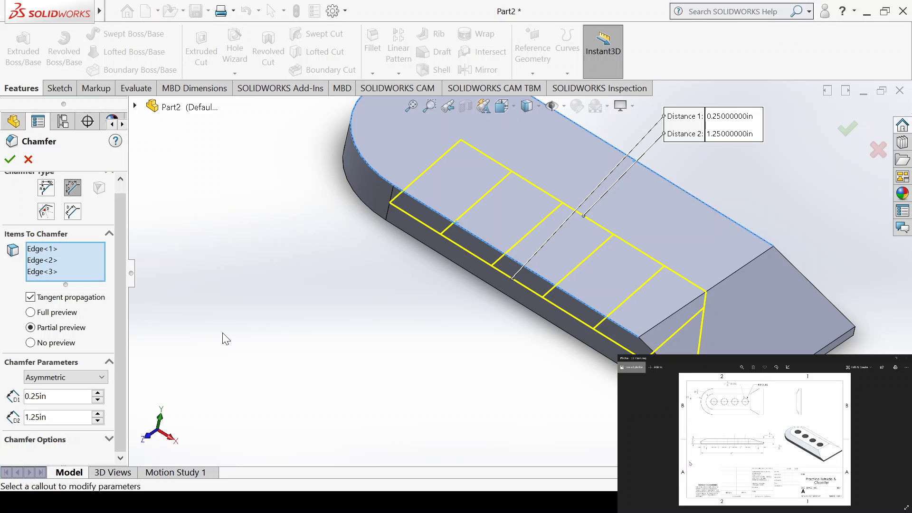
Step: Change D2 to 0.50in and accept the 0.25 × 0.50 chamfer on the three top edges
scroll(571, 184, up, 3)
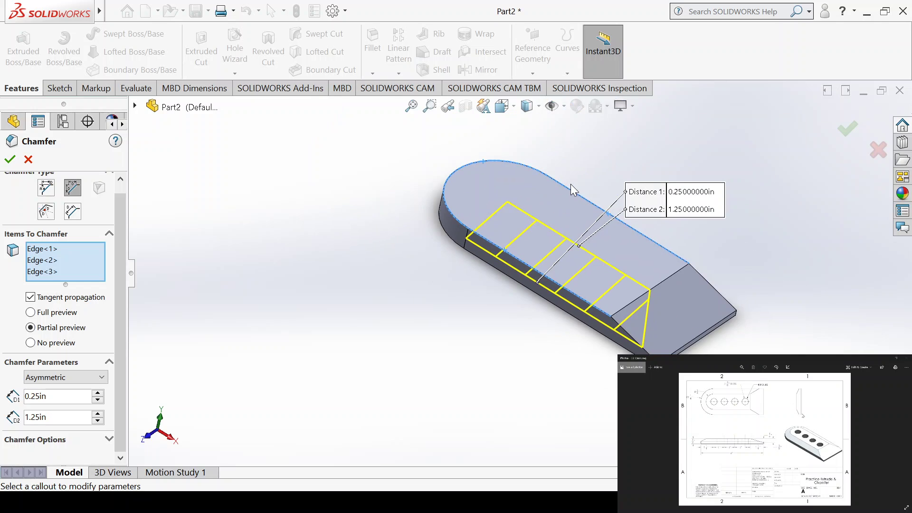
scroll(530, 201, down, 3)
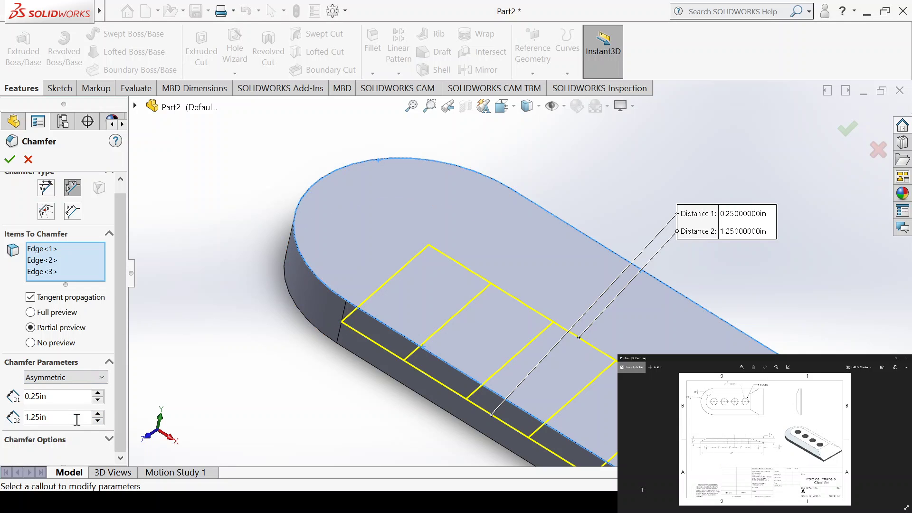
drag(66, 419, 2, 430)
text(0.5)
key(Return)
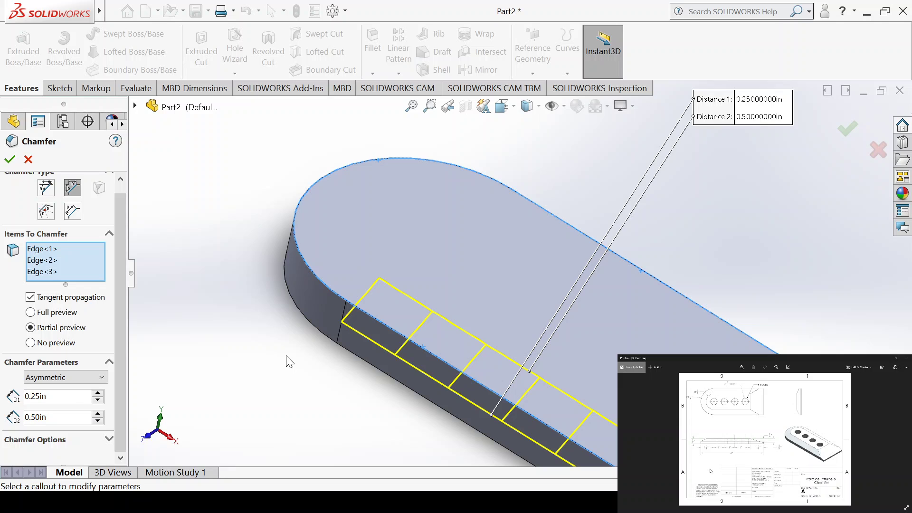
middle_drag(289, 362, 278, 441)
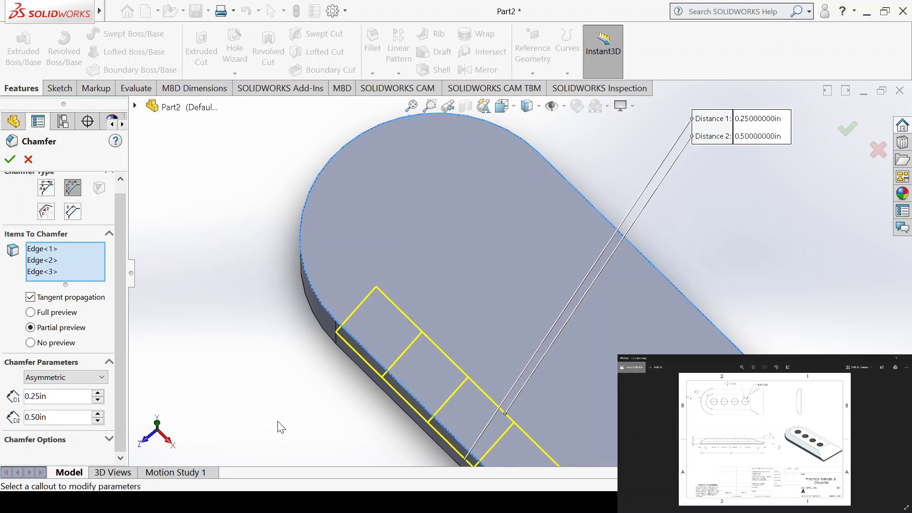
click(11, 158)
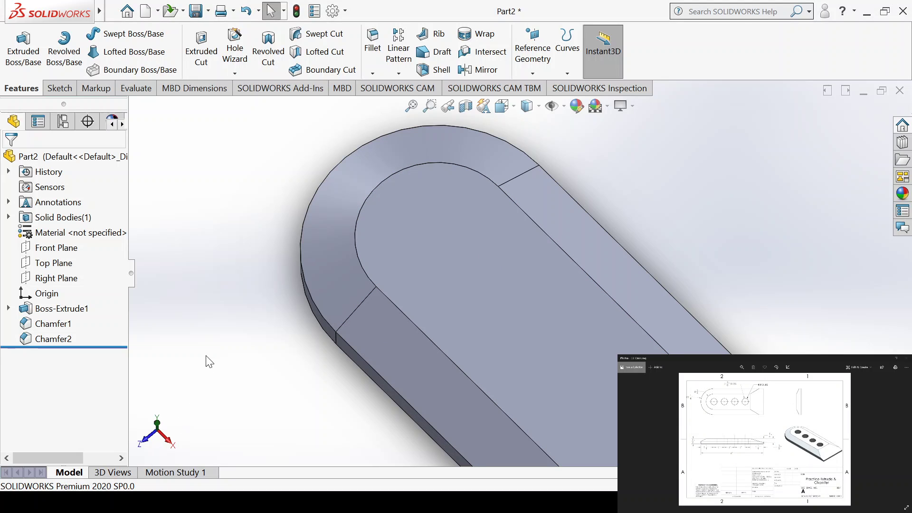
Step: View the Top Plane head-on and bring up the Sketch tools
click(68, 269)
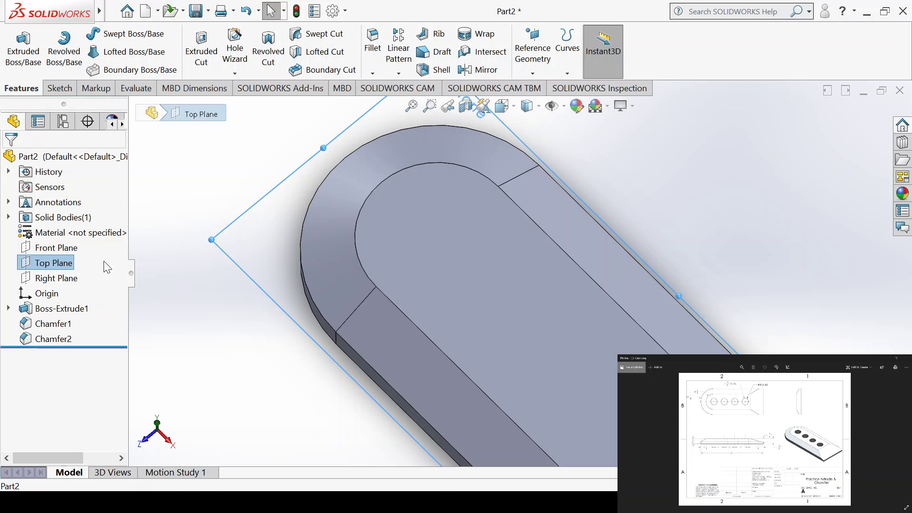
click(144, 253)
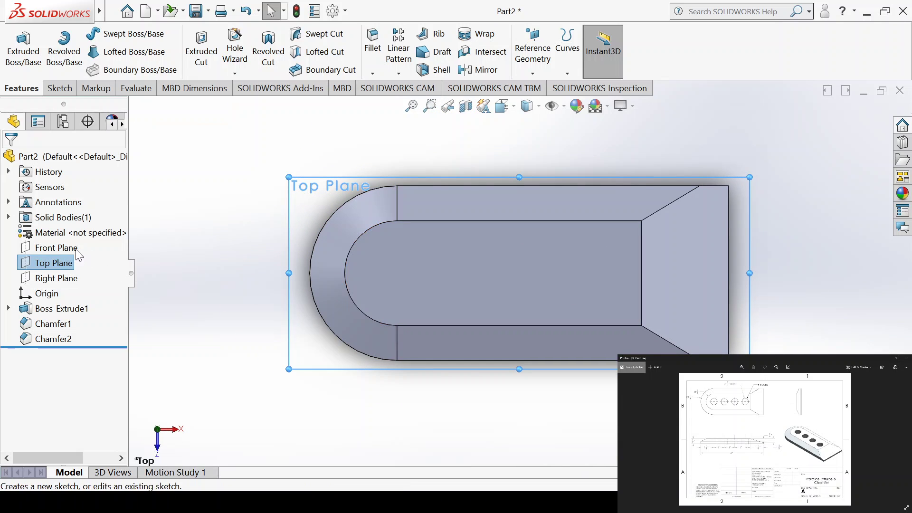
click(55, 247)
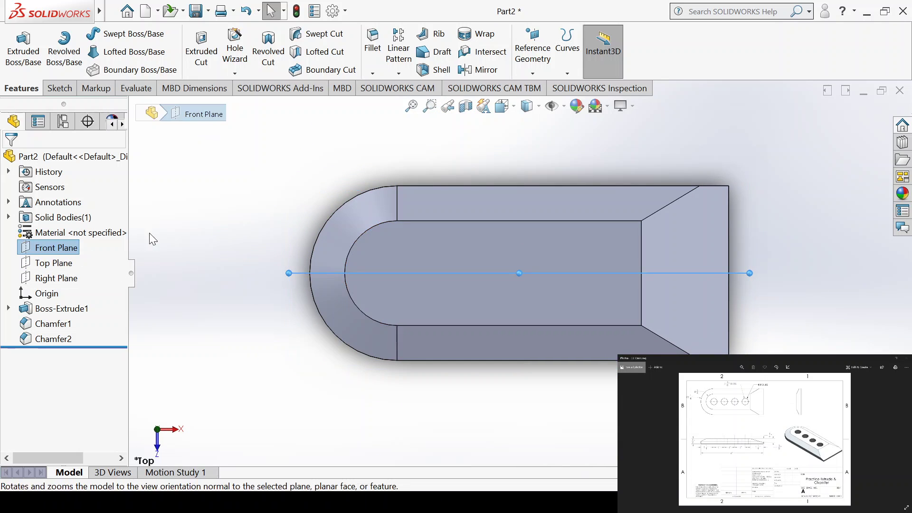
click(258, 195)
click(67, 89)
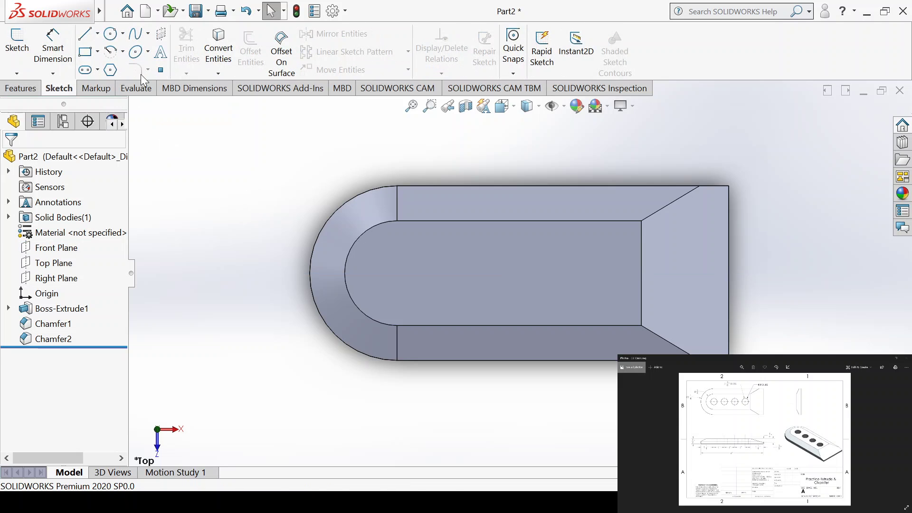
Step: Open a new sketch on the Top Plane
click(110, 33)
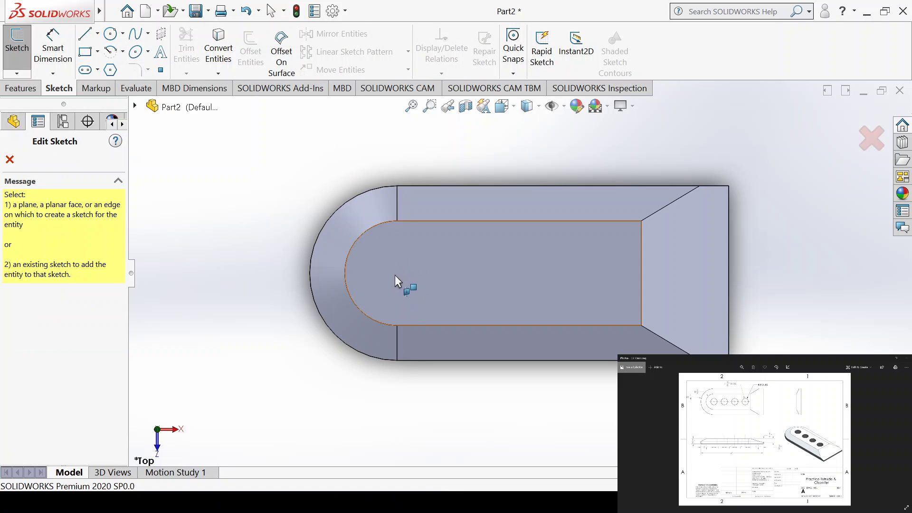
click(10, 159)
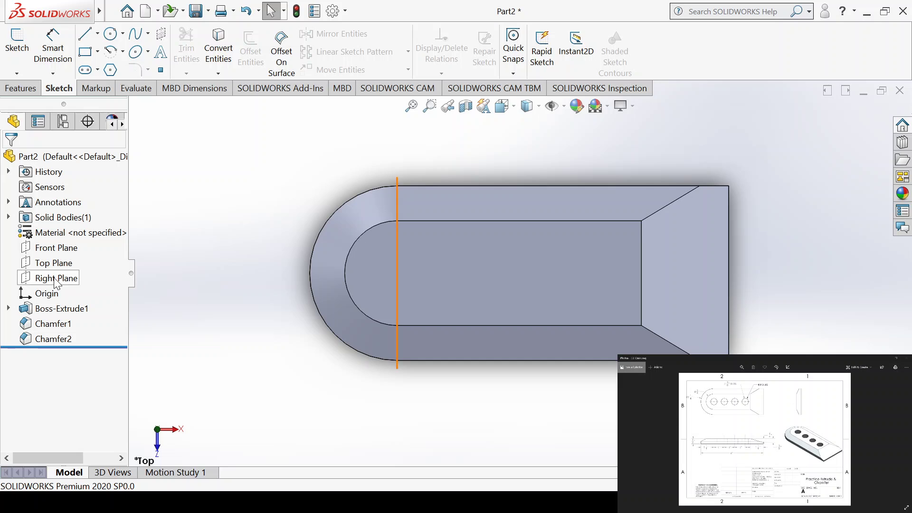
click(47, 262)
click(56, 250)
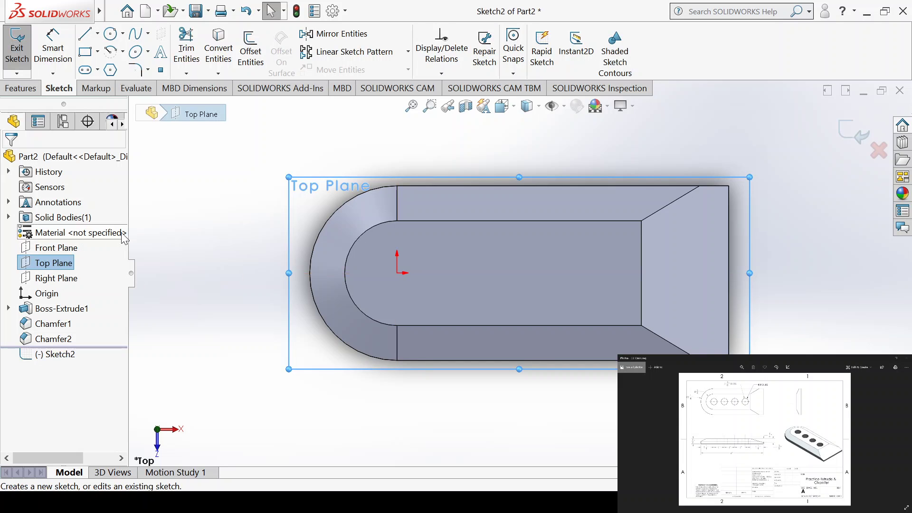
click(136, 51)
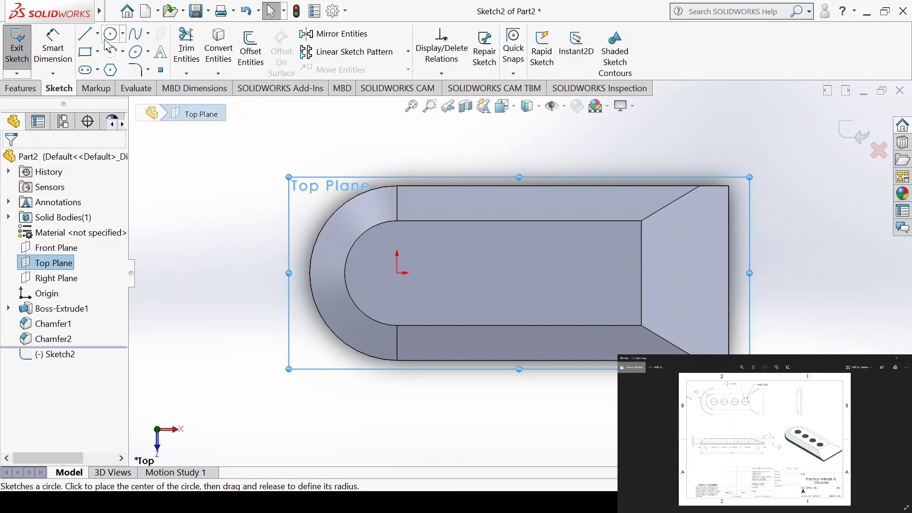
click(398, 274)
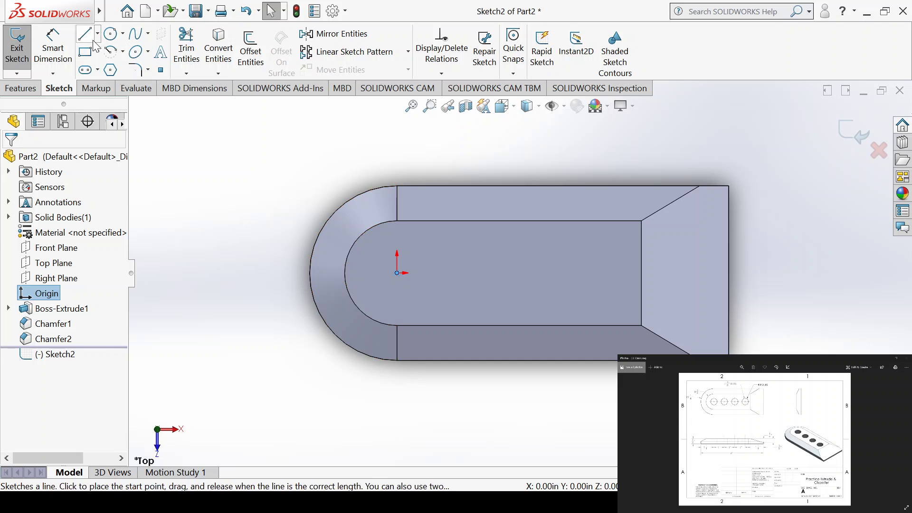
Step: Draw a circle centred on the sketch origin
click(110, 33)
click(397, 273)
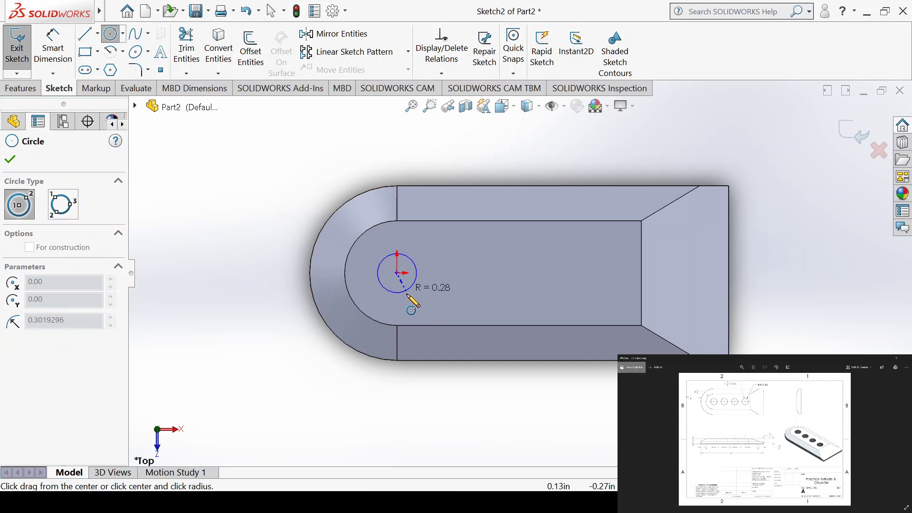
click(420, 302)
key(Escape)
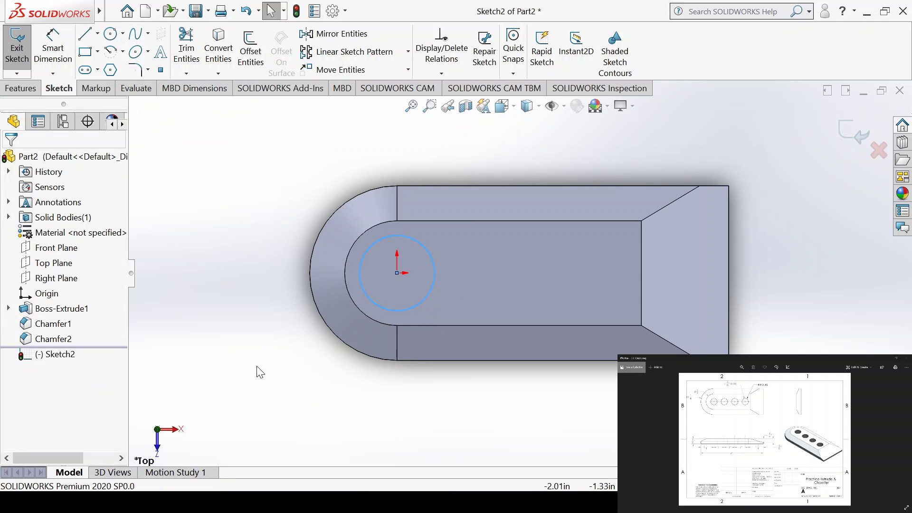
key(Escape)
click(401, 312)
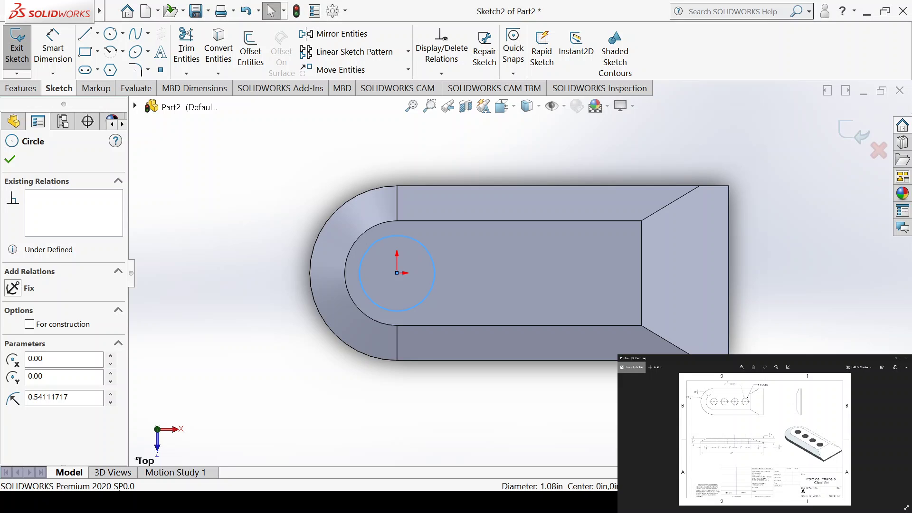
Step: Set the circle radius to 0.75 and exit Sketch2
double_click(77, 397)
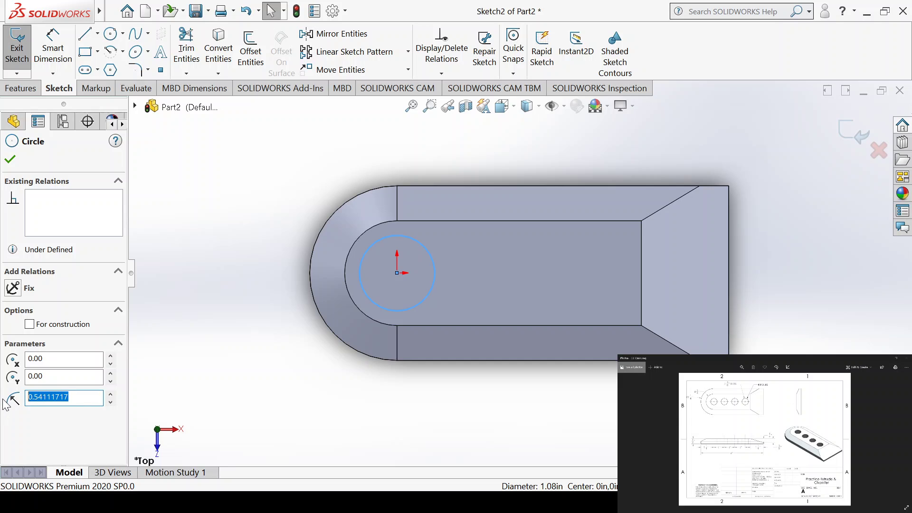
text(.75)
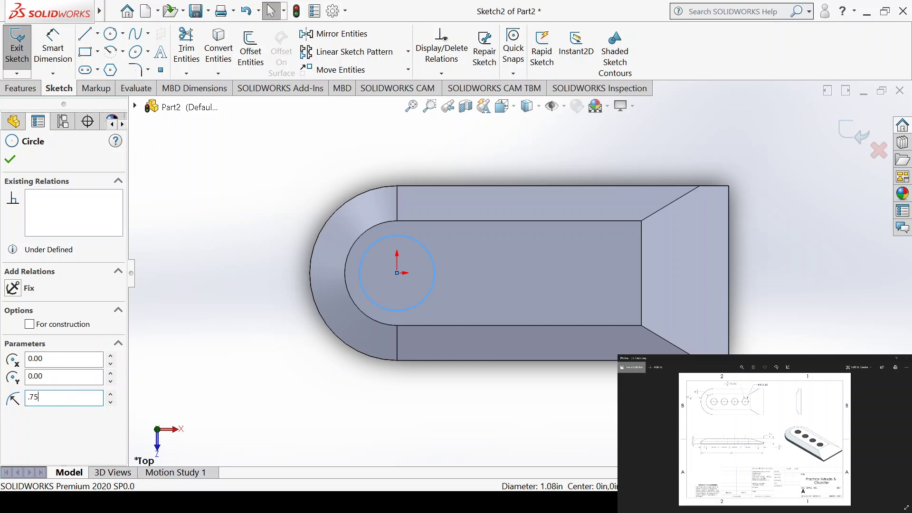
click(10, 159)
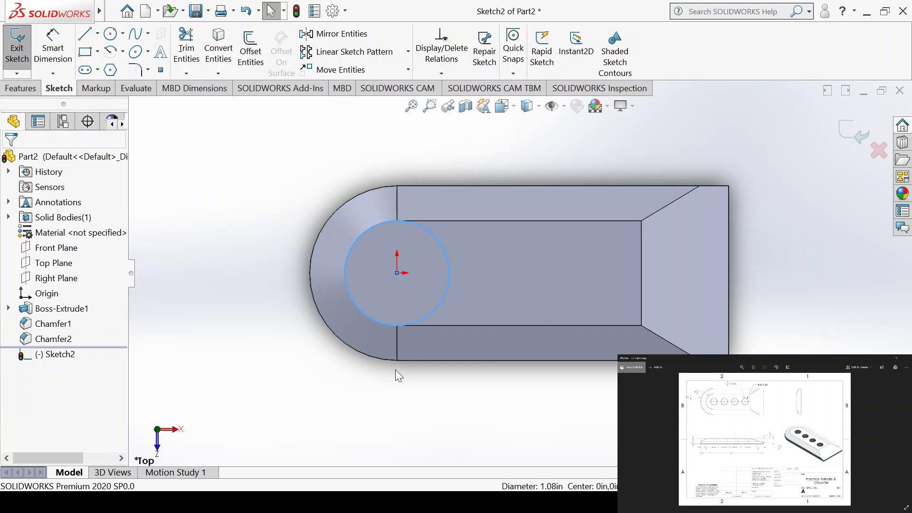
scroll(395, 275, up, 3)
scroll(455, 278, down, 5)
scroll(560, 283, down, 3)
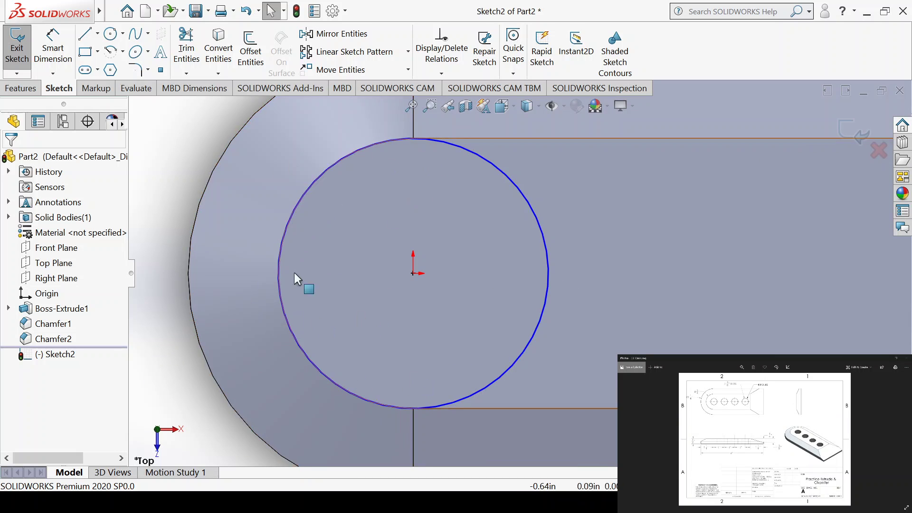
click(56, 355)
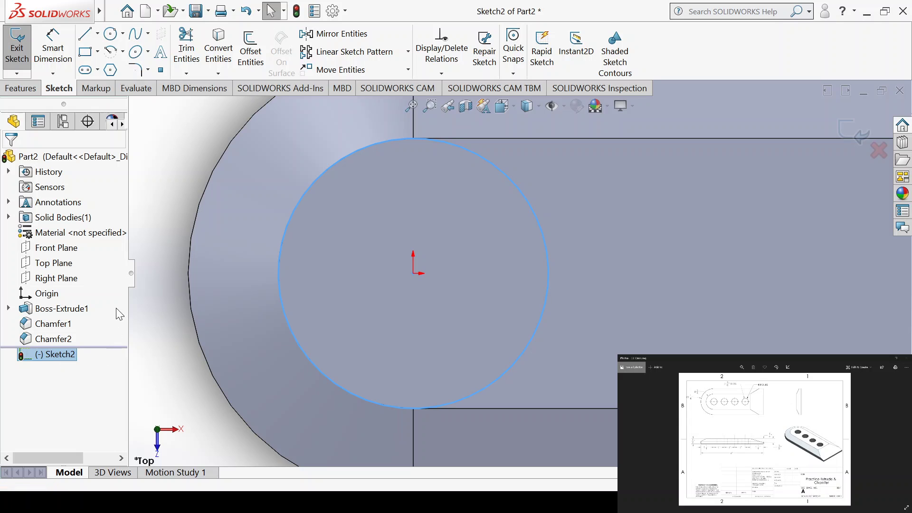
click(173, 170)
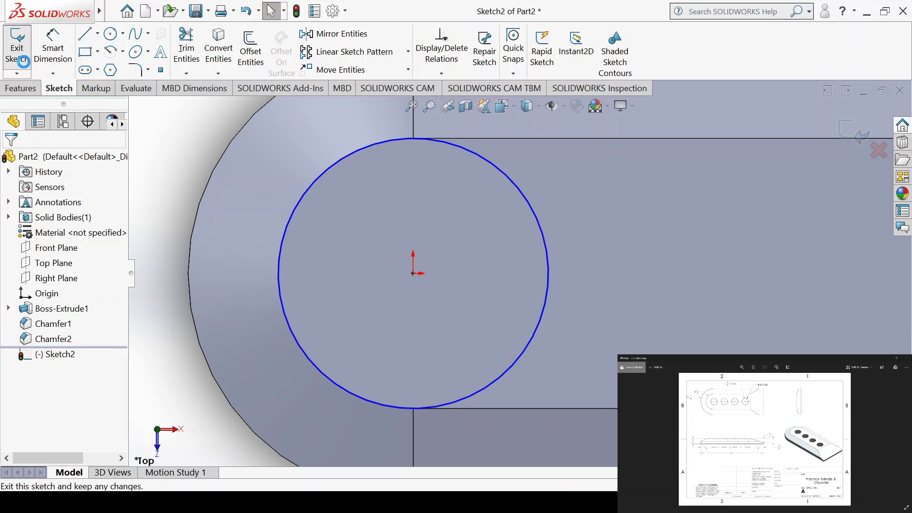
click(22, 60)
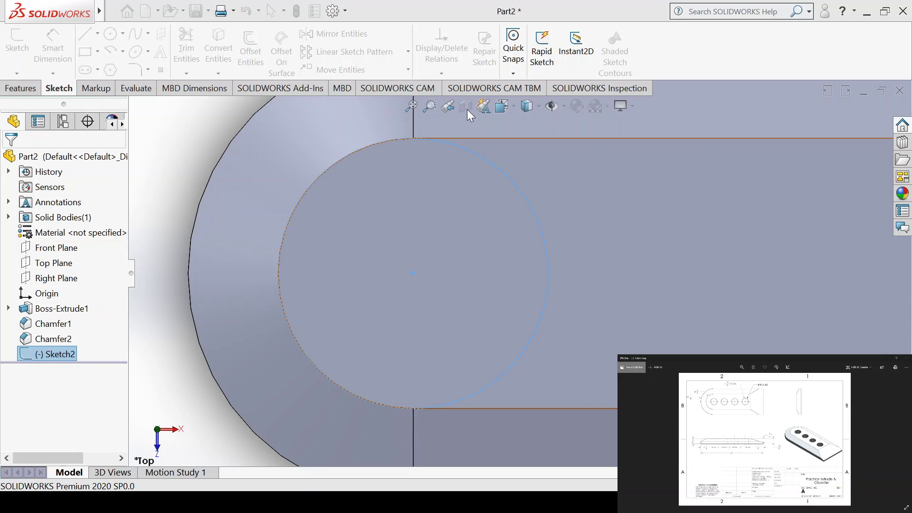
Step: Delete Sketch2 with its circle, zoom out, and start a new sketch
click(75, 354)
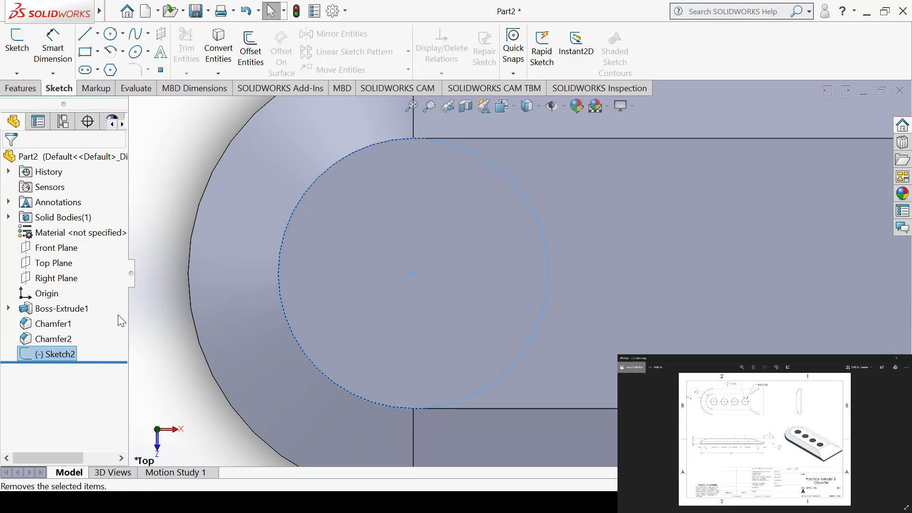
scroll(454, 150, up, 3)
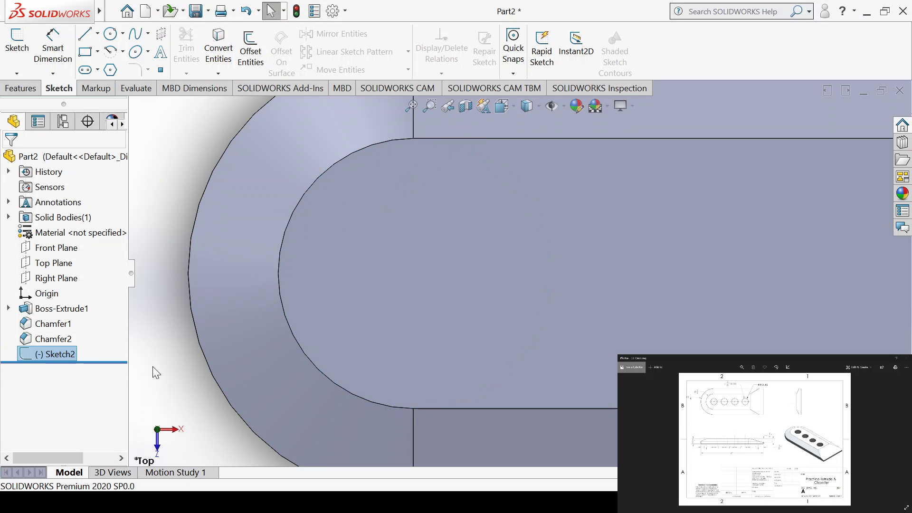
key(Delete)
scroll(637, 311, up, 2)
scroll(745, 308, up, 2)
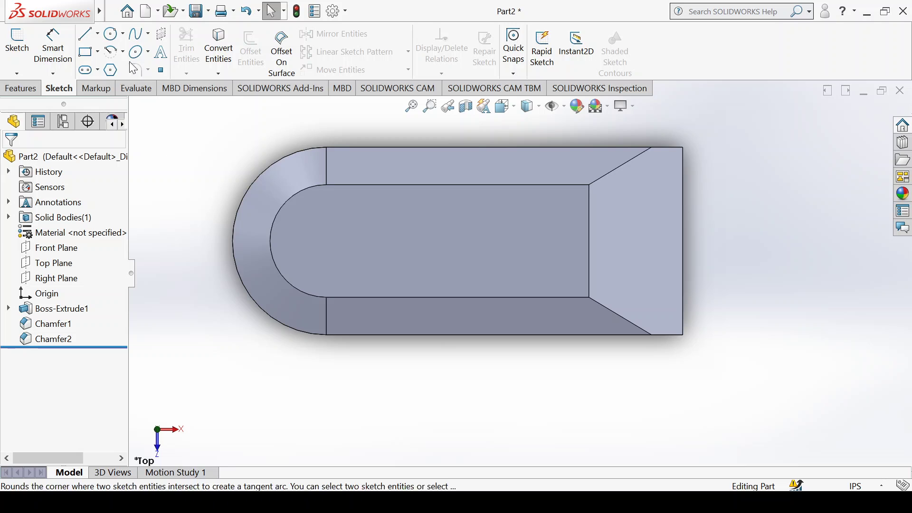
click(111, 34)
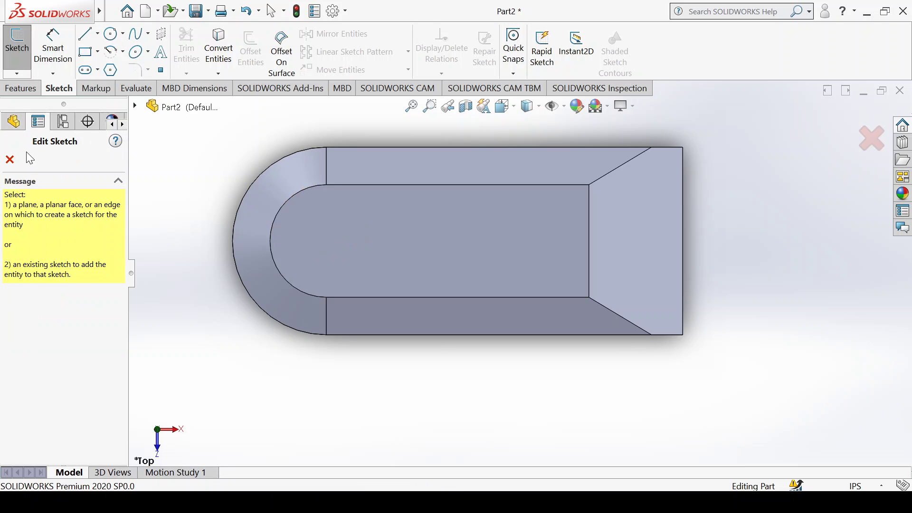
Step: Open Sketch3 on the Top Plane
click(10, 159)
click(48, 263)
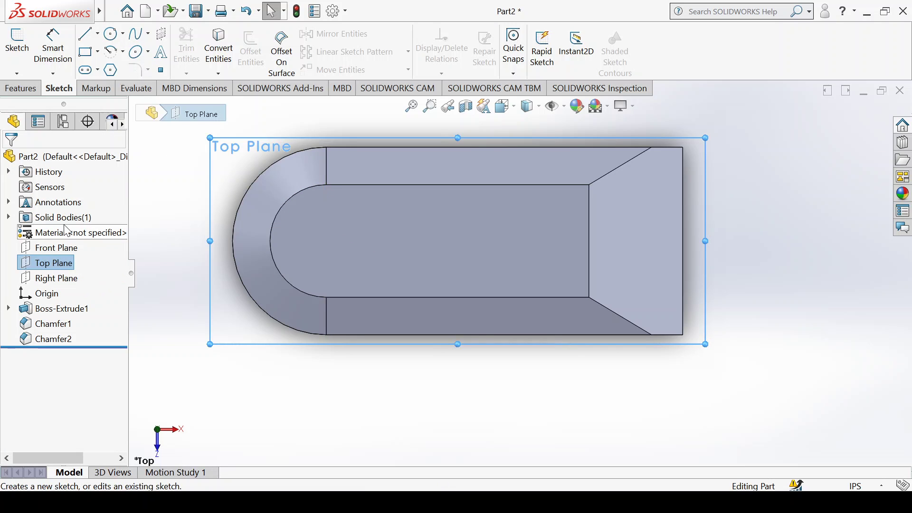
click(62, 247)
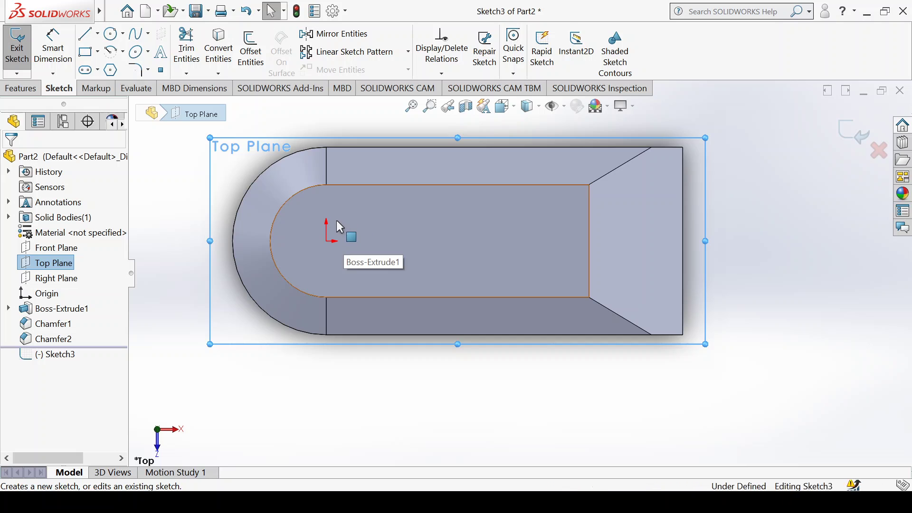
click(345, 235)
click(218, 183)
Step: Draw a circle centred near the origin inside the rounded end
click(111, 33)
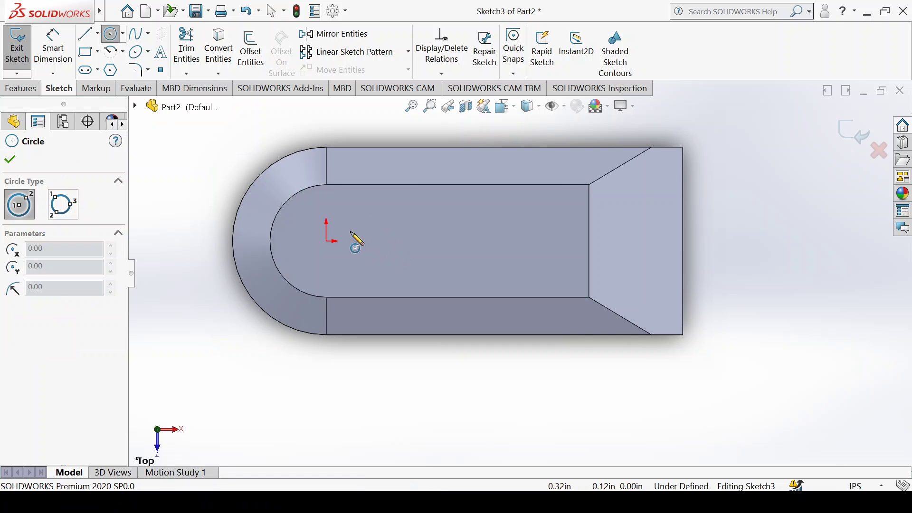
click(351, 232)
click(376, 266)
key(Escape)
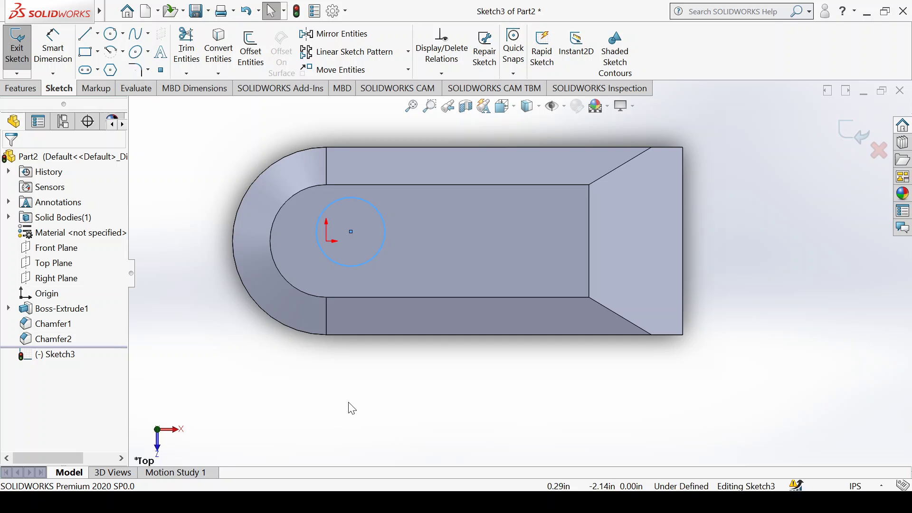
scroll(308, 332, up, 3)
scroll(521, 269, down, 6)
scroll(521, 269, up, 2)
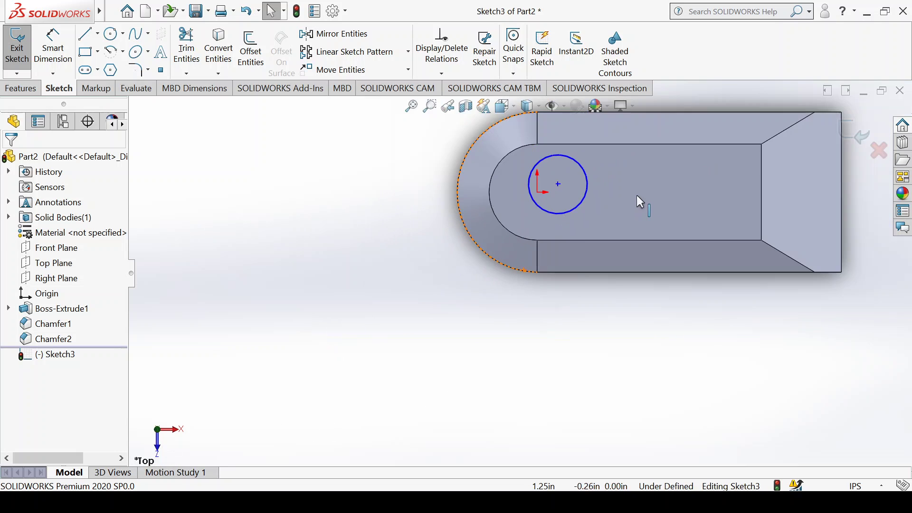
scroll(639, 202, down, 3)
scroll(528, 193, down, 1)
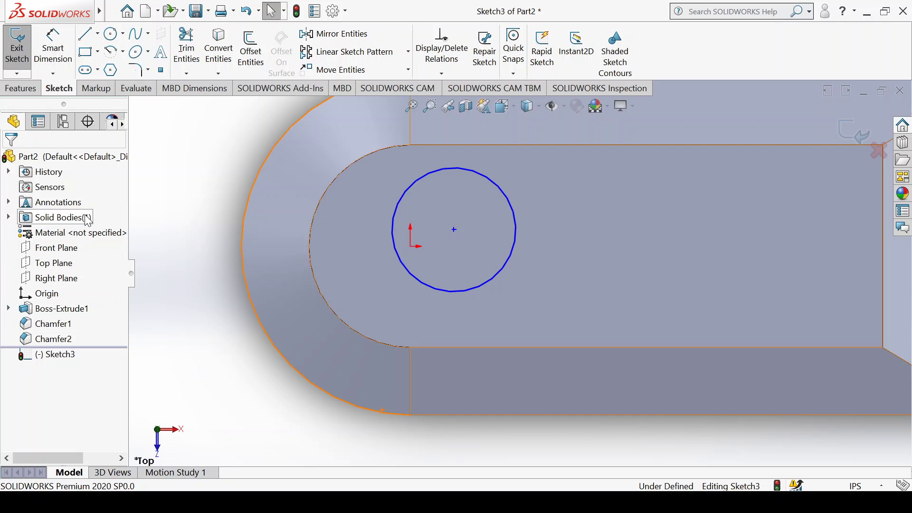
Step: Dimension the circle's diameter to 0.63
click(53, 48)
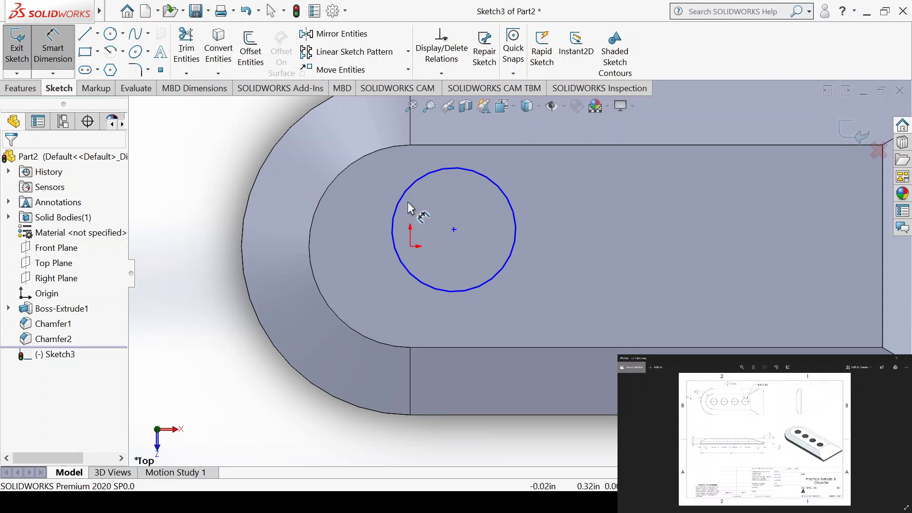
click(400, 201)
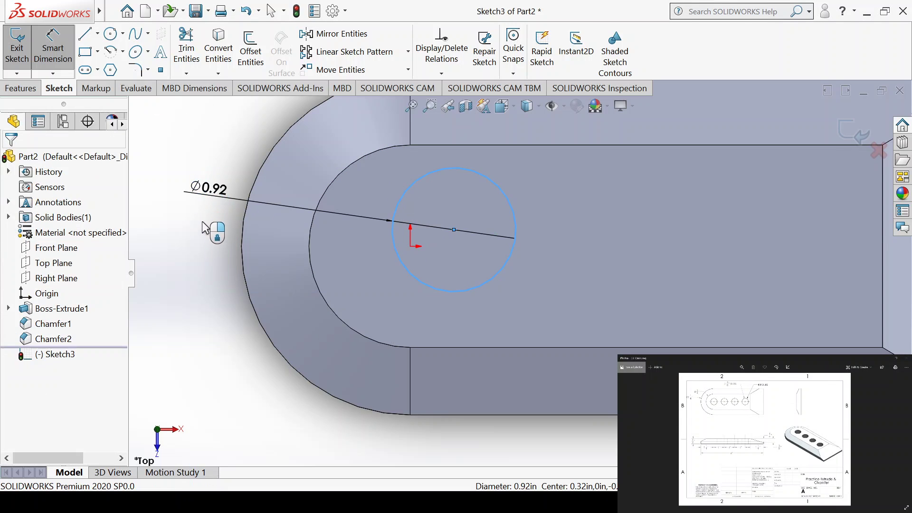
click(211, 253)
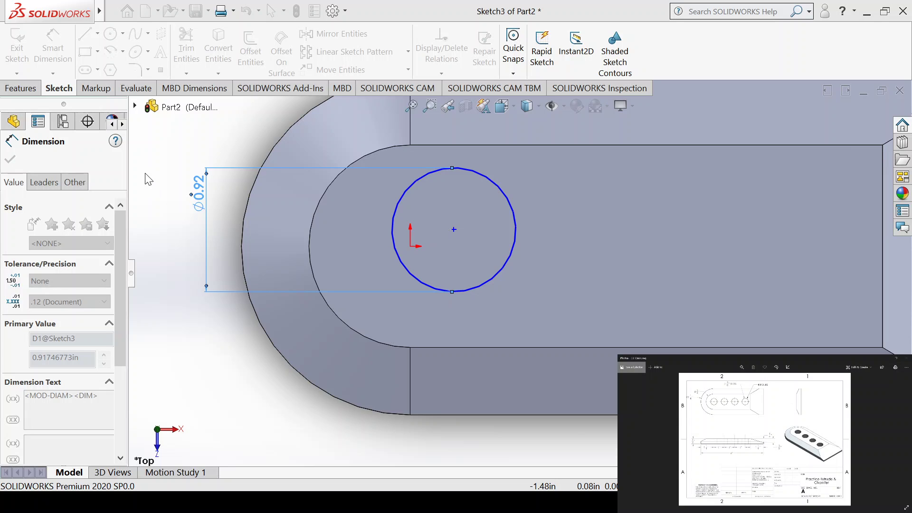
key(Return)
key(Escape)
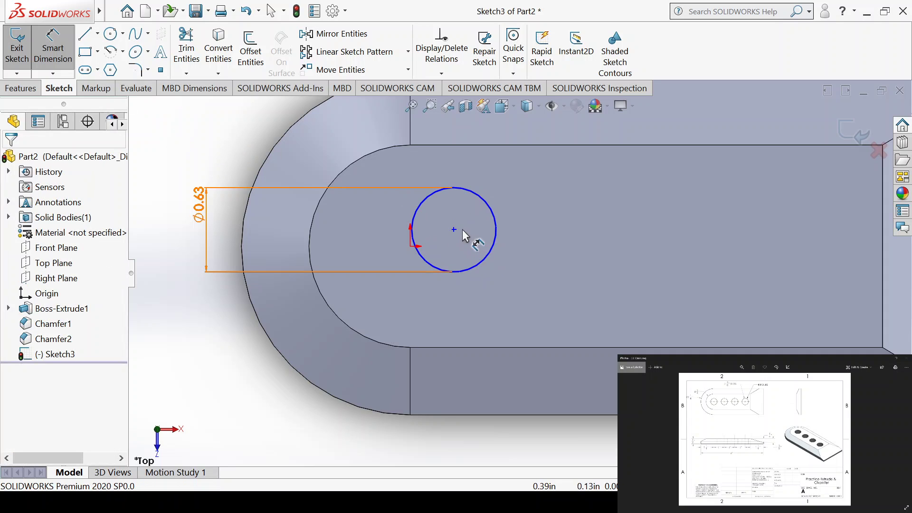
Step: Add a 1.57 distance from the outer rounded edge to the circle centre
click(241, 246)
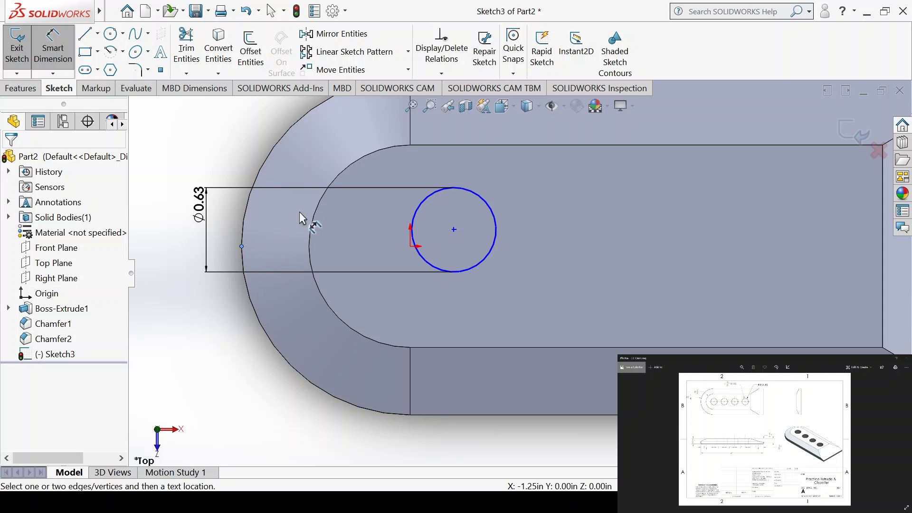
click(453, 230)
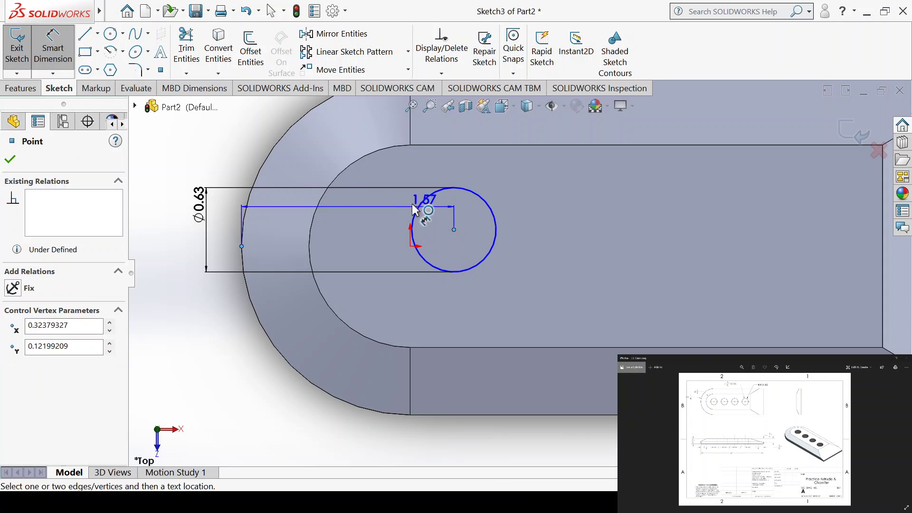
click(349, 141)
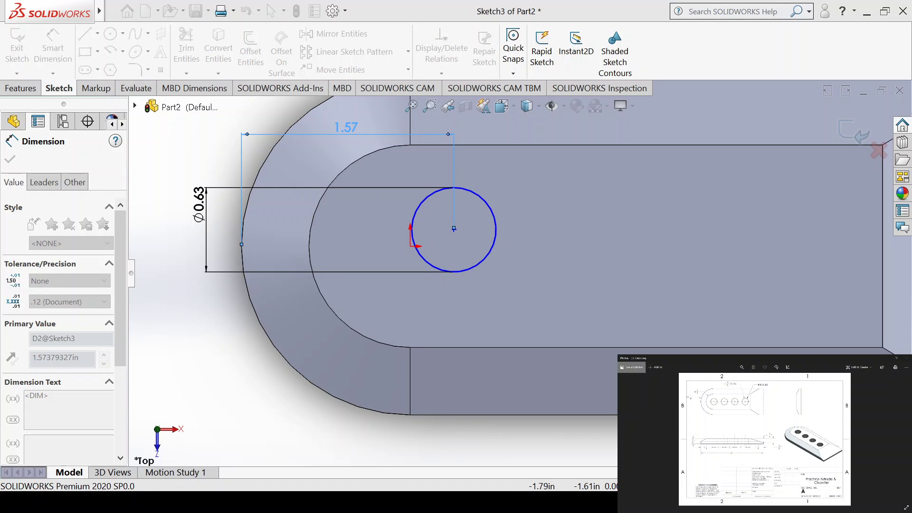
key(Escape)
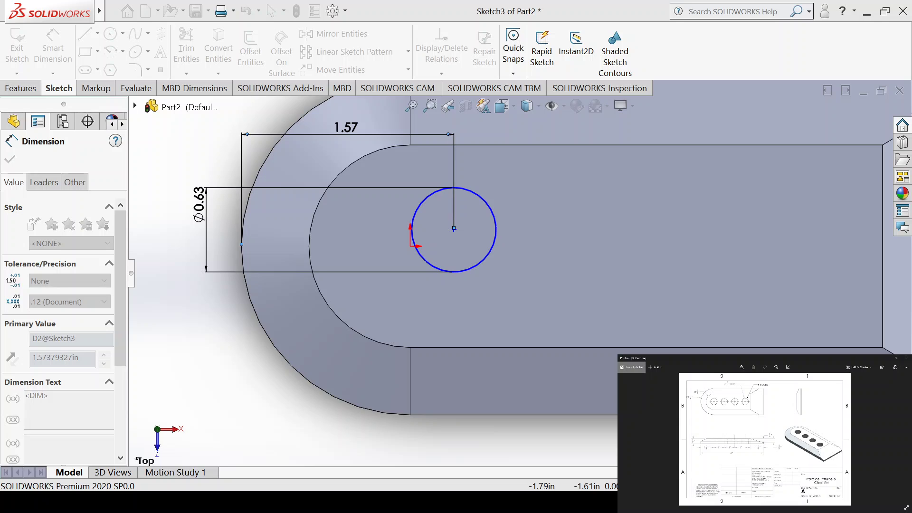
Step: Change the edge-to-centre distance from 1.57 to 1.25, shifting the circle toward the end
click(283, 229)
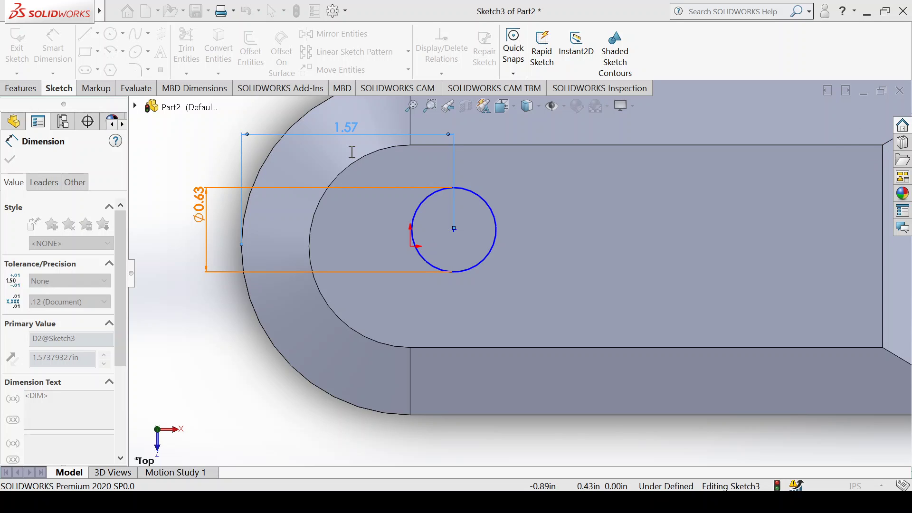
key(Return)
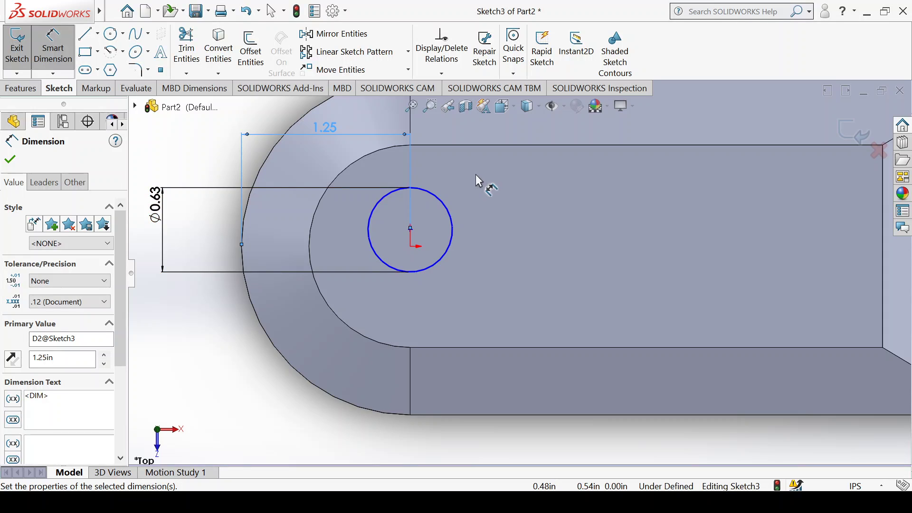
scroll(413, 244, down, 1)
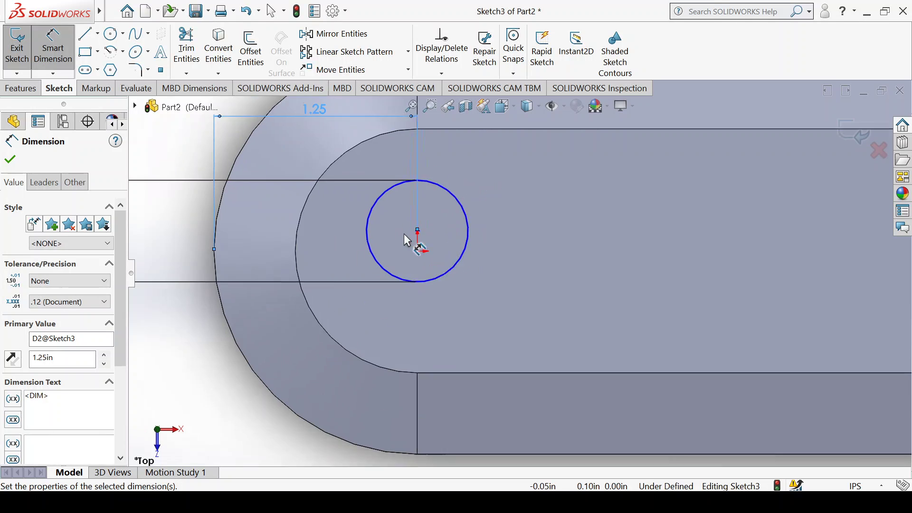
scroll(481, 238, down, 4)
scroll(508, 257, up, 3)
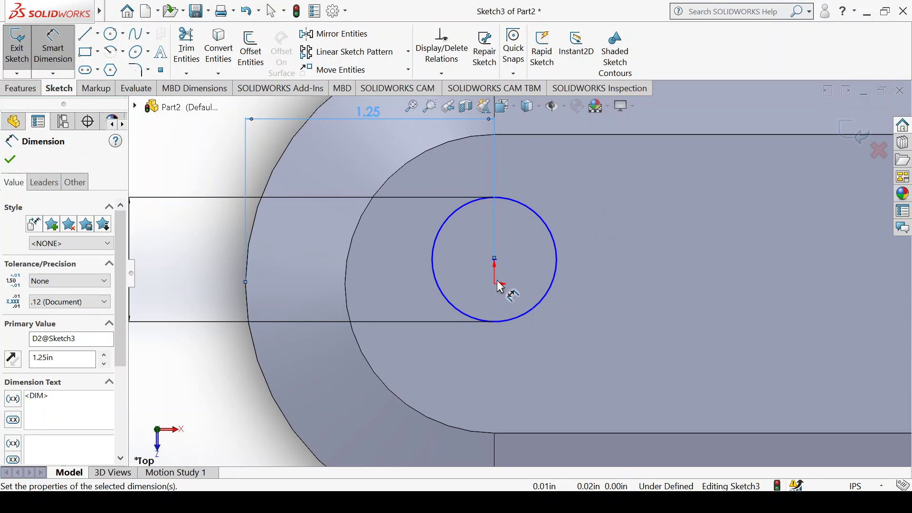
scroll(508, 283, down, 3)
scroll(504, 273, down, 5)
scroll(452, 256, up, 4)
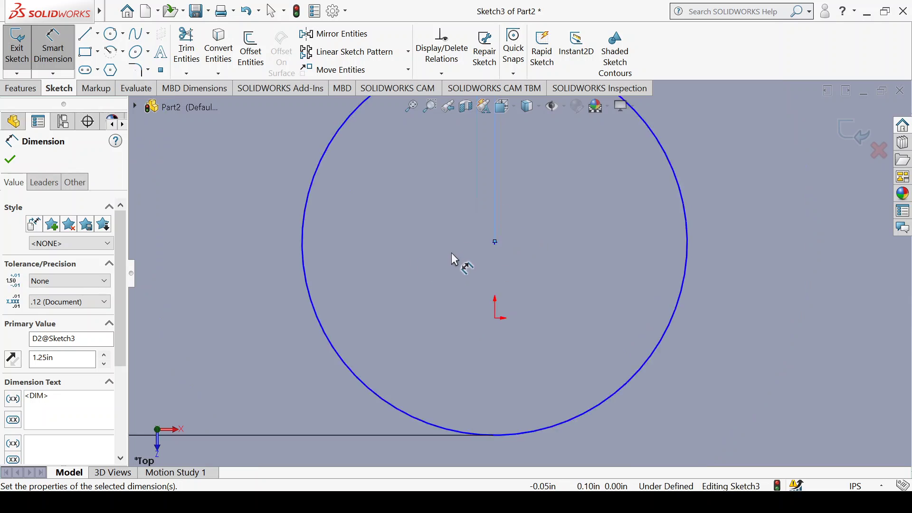
scroll(390, 224, up, 5)
scroll(419, 220, up, 2)
scroll(543, 257, up, 1)
scroll(543, 257, down, 2)
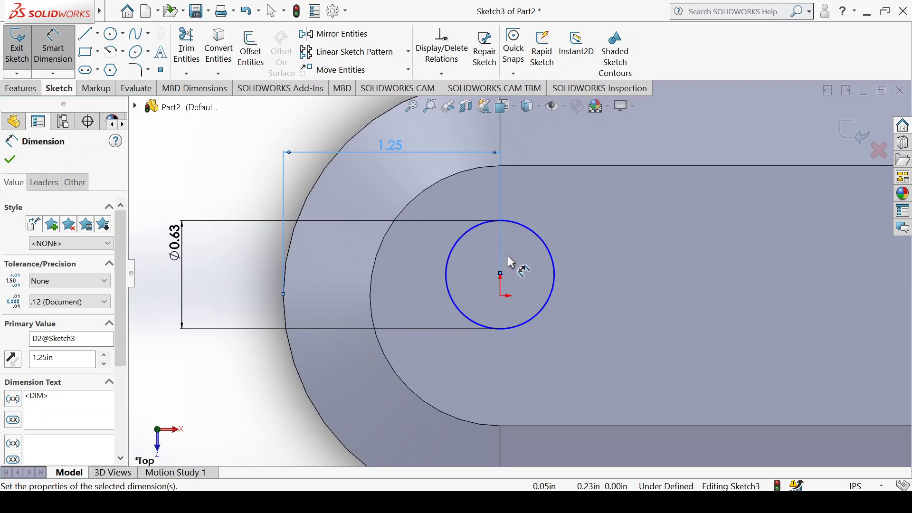
Step: Add a Coincident relation between the circle centre and the origin, over-defining Sketch3
click(11, 162)
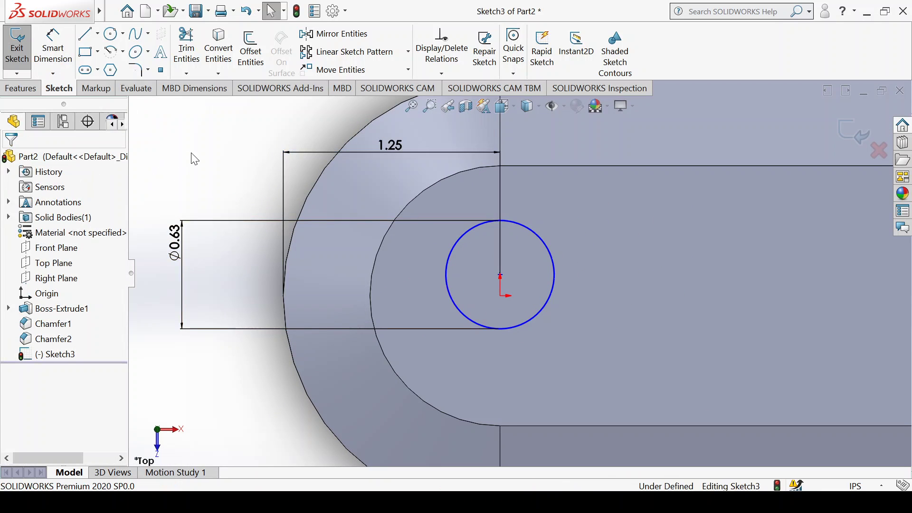
scroll(497, 293, down, 2)
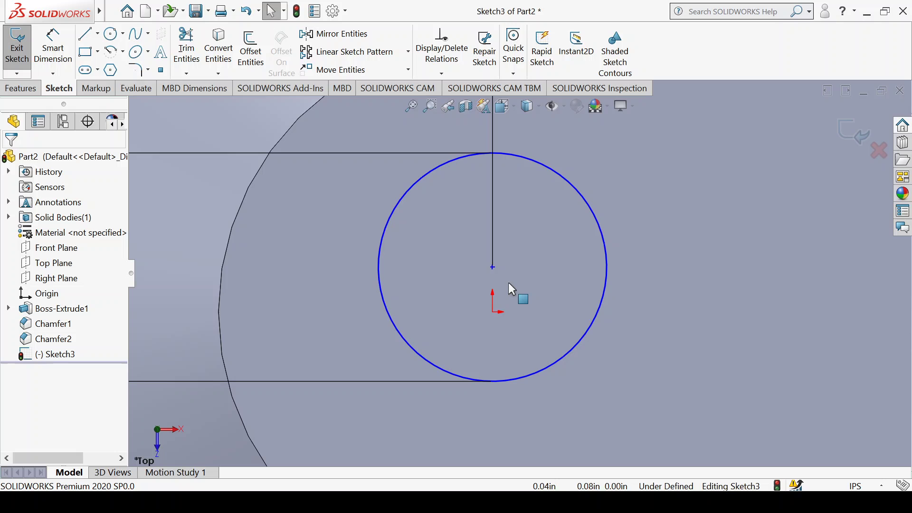
click(494, 309)
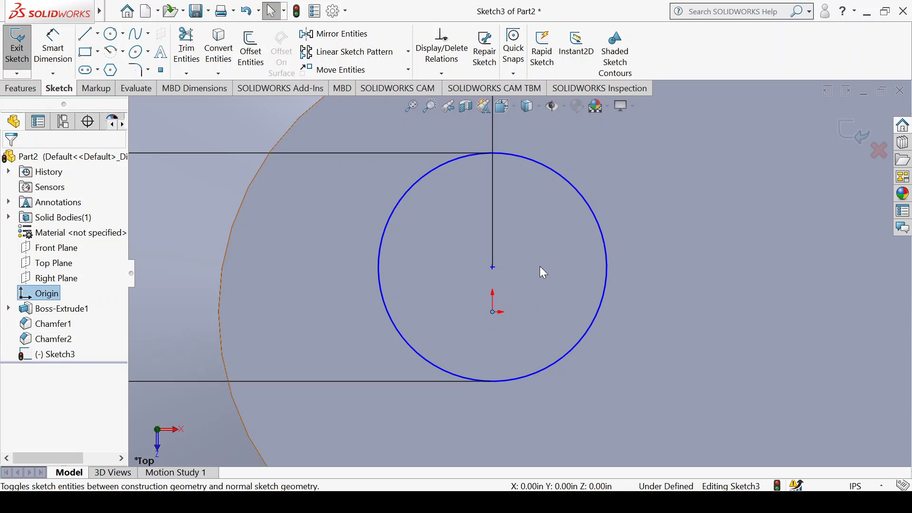
ctrl+click(493, 268)
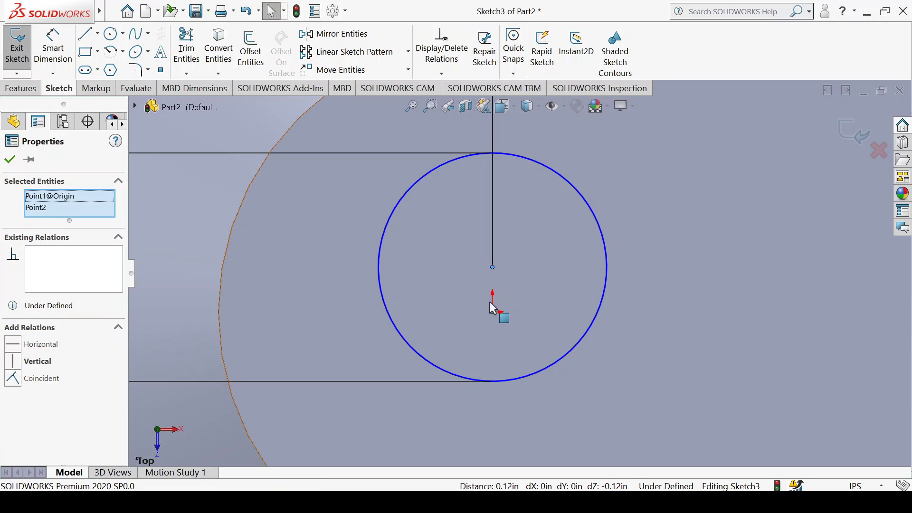
click(19, 383)
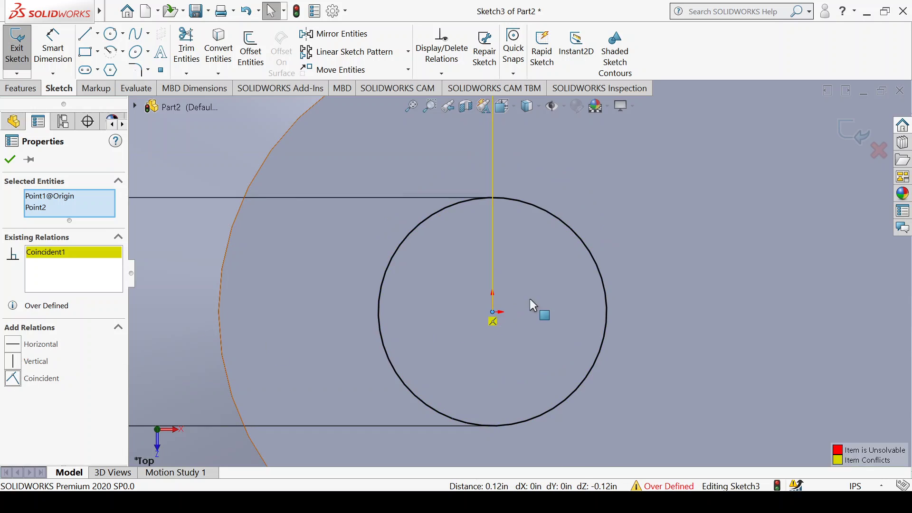
scroll(603, 281, up, 3)
scroll(582, 286, up, 2)
scroll(572, 286, up, 2)
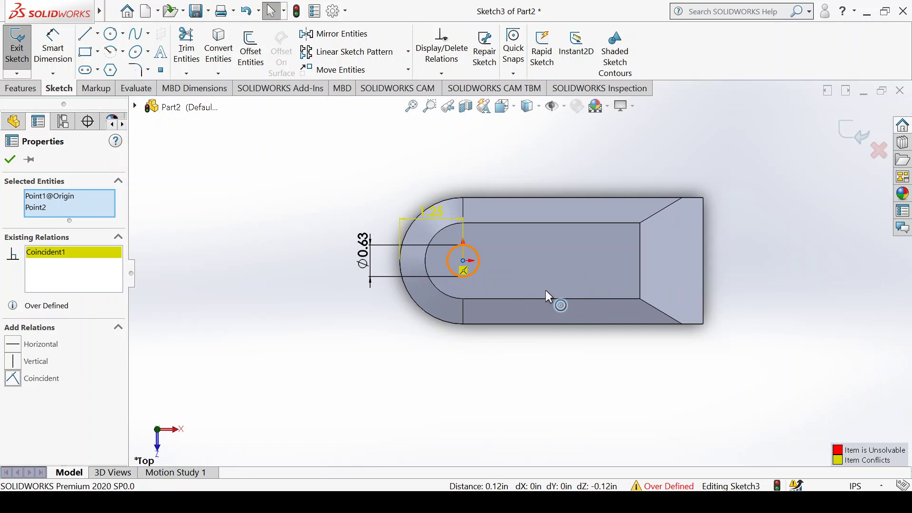
key(Escape)
scroll(498, 251, down, 2)
scroll(499, 254, down, 3)
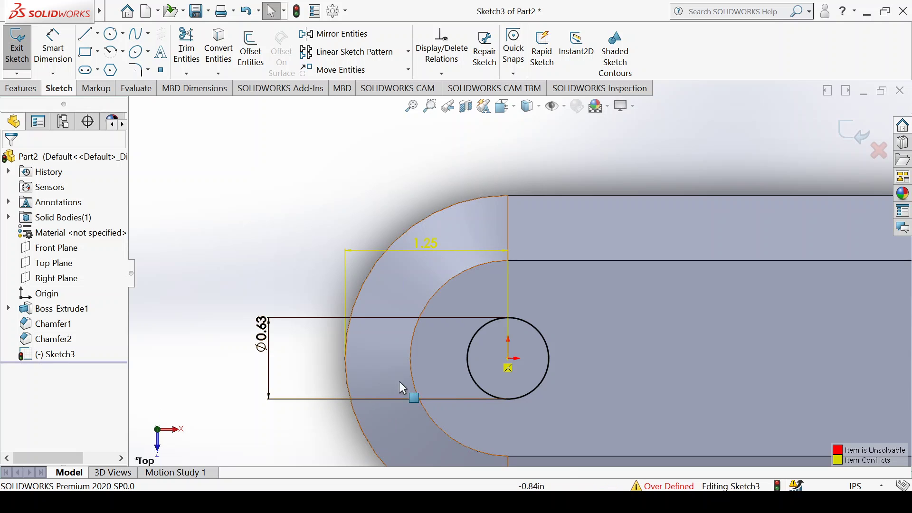
Step: Undo Coincident1 and zoom around the Ø0.63 circle to check it against the drawing
click(465, 340)
scroll(485, 283, down, 5)
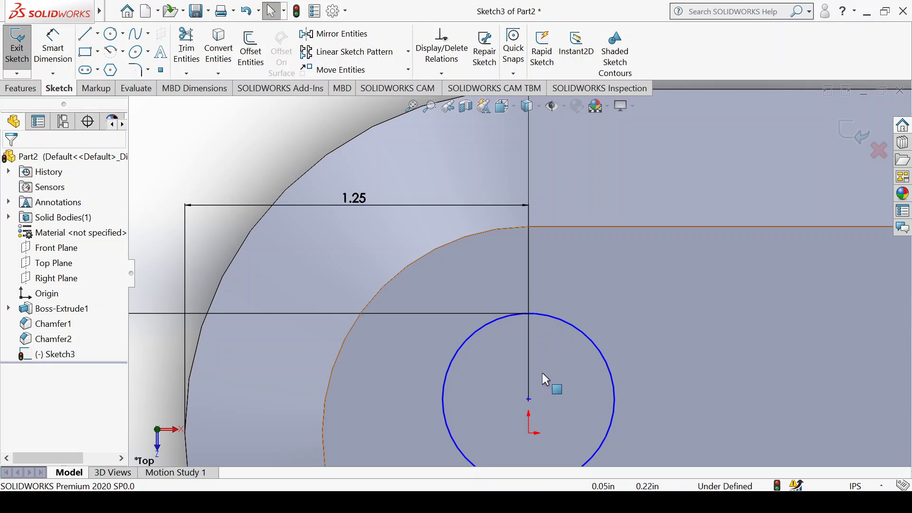
scroll(503, 386, up, 3)
scroll(512, 391, up, 2)
scroll(507, 390, down, 2)
scroll(502, 385, down, 2)
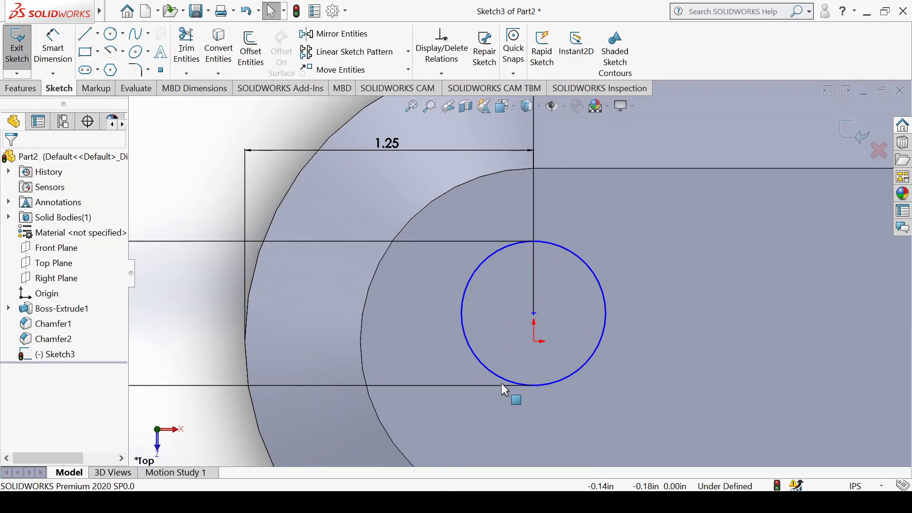
scroll(508, 349, down, 1)
scroll(532, 313, down, 1)
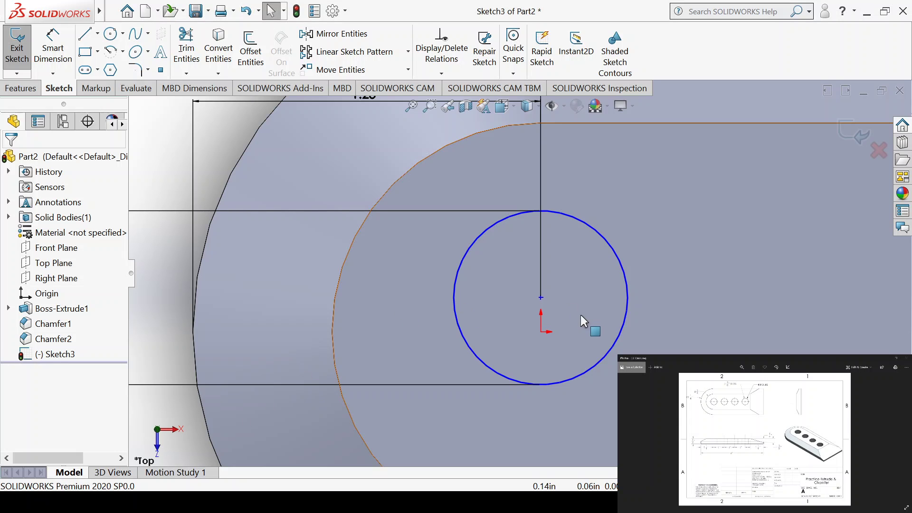
scroll(551, 324, up, 2)
scroll(545, 324, up, 1)
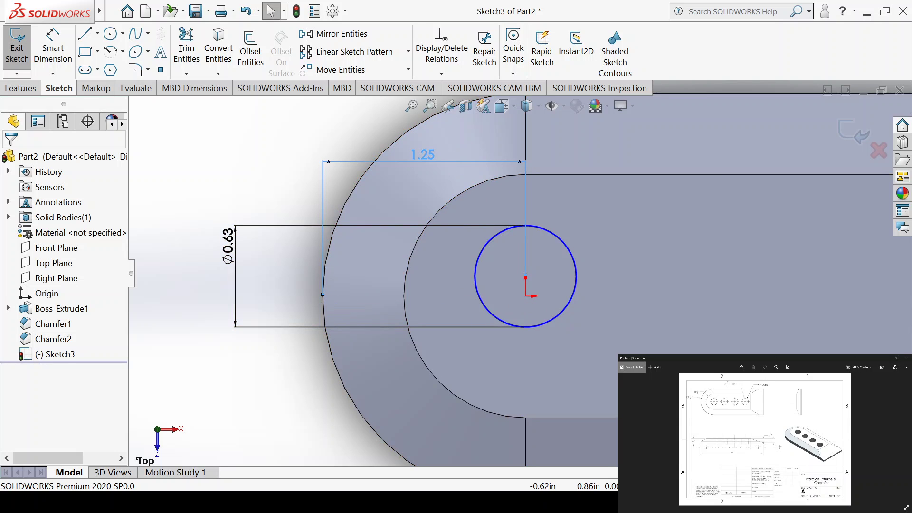
Step: Delete the 1.25 dimension and make the hole centre coincident with the origin
click(425, 155)
key(Delete)
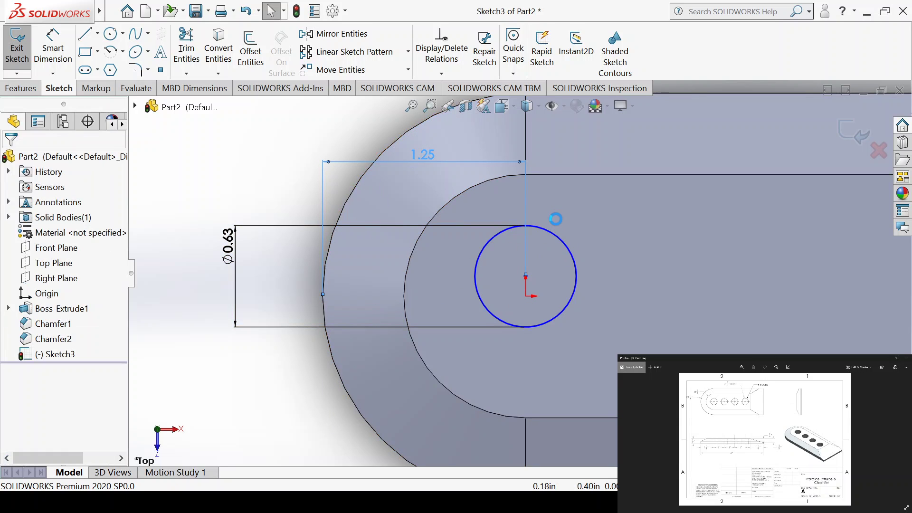
scroll(542, 273, down, 3)
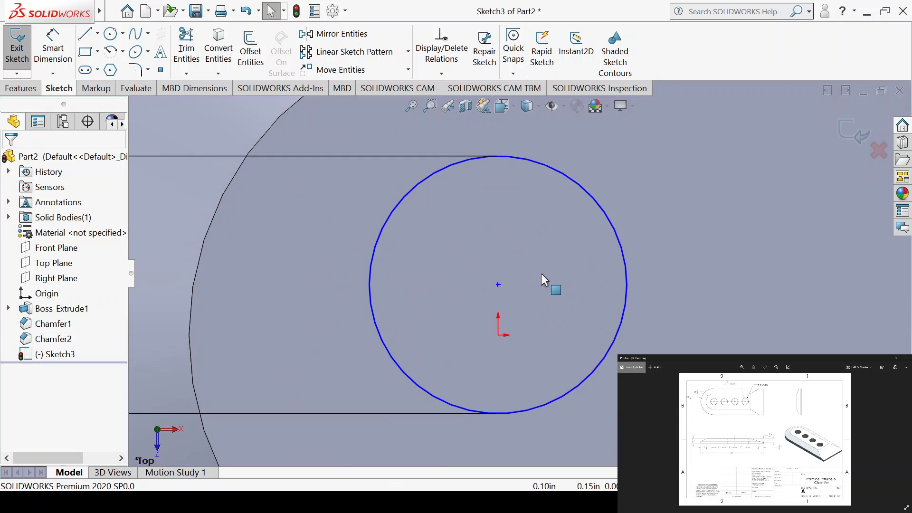
click(498, 284)
ctrl+click(498, 335)
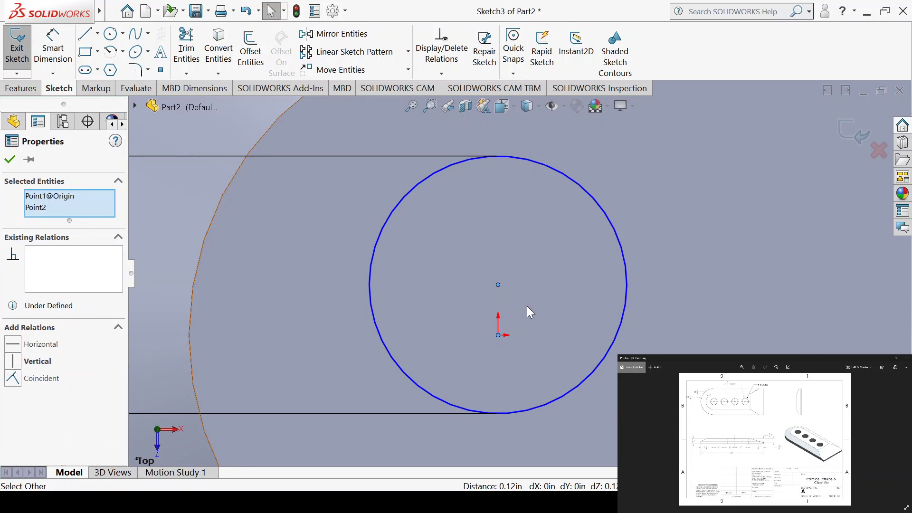
click(13, 378)
scroll(309, 272, up, 2)
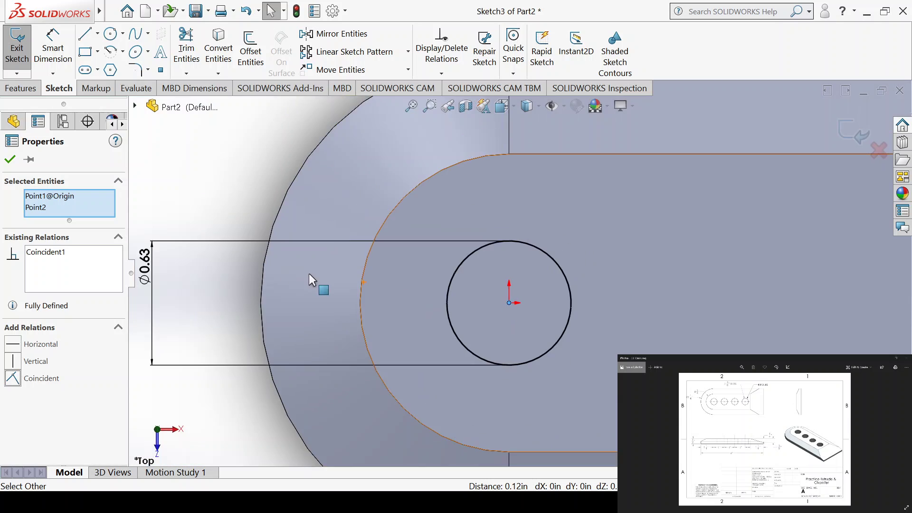
key(Escape)
Step: Attempt a 1.25 dimension from the rounded edge to the origin, then cancel it as redundant
key(d)
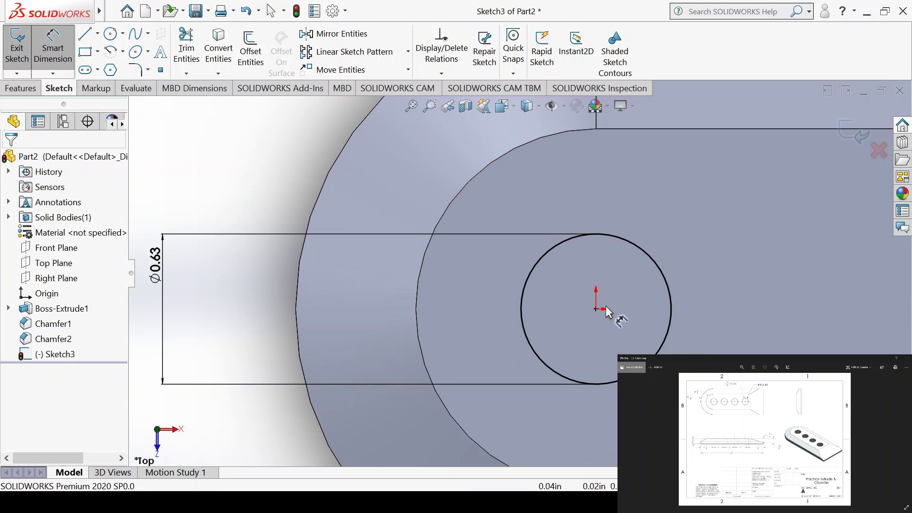
click(596, 310)
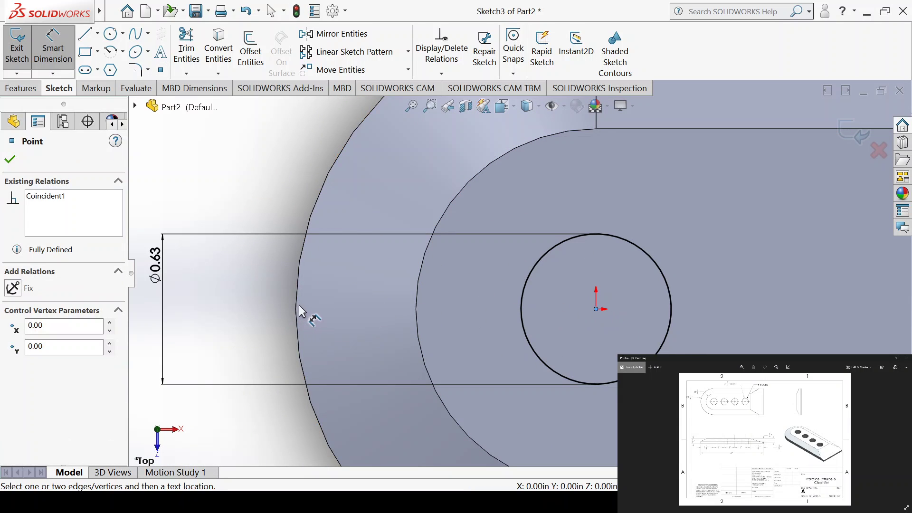
key(Escape)
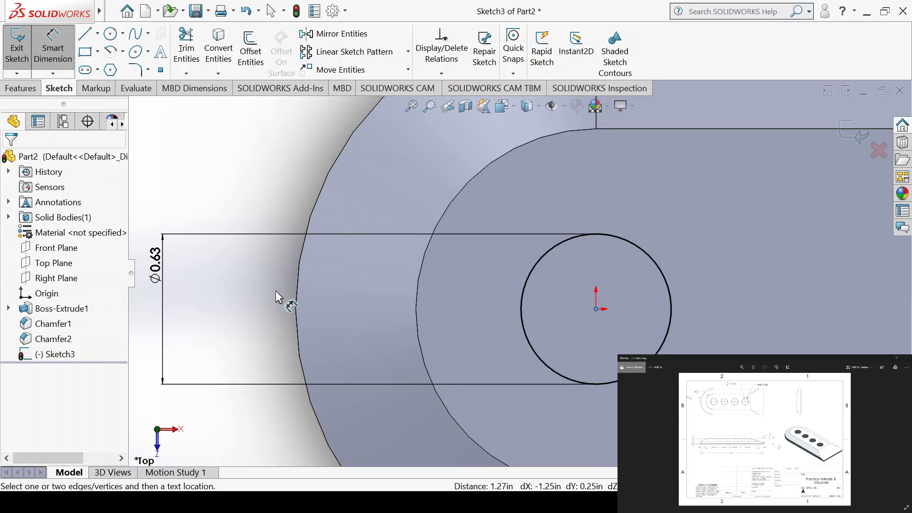
click(298, 304)
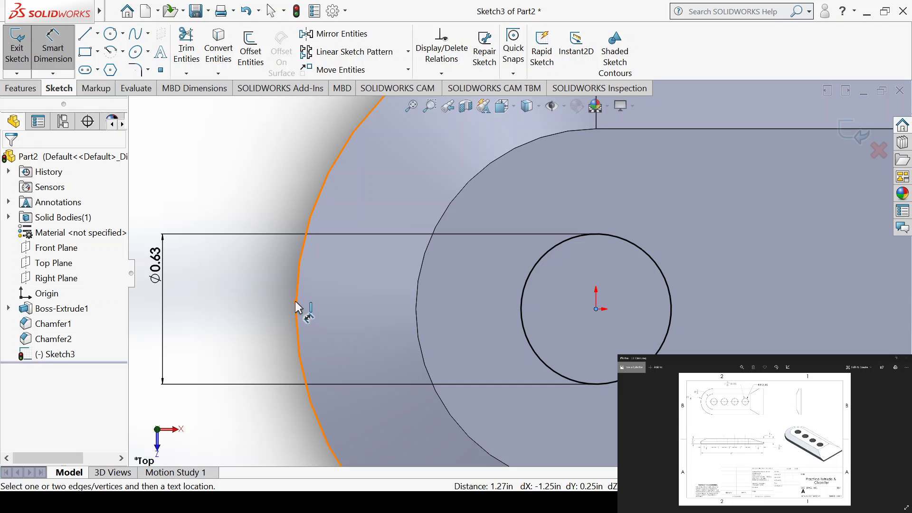
click(296, 308)
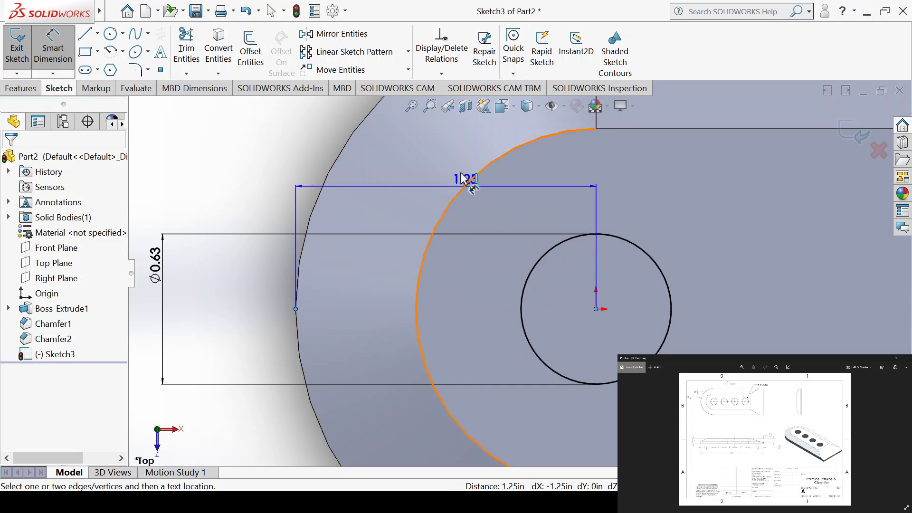
scroll(456, 171, down, 2)
scroll(445, 159, up, 3)
click(470, 151)
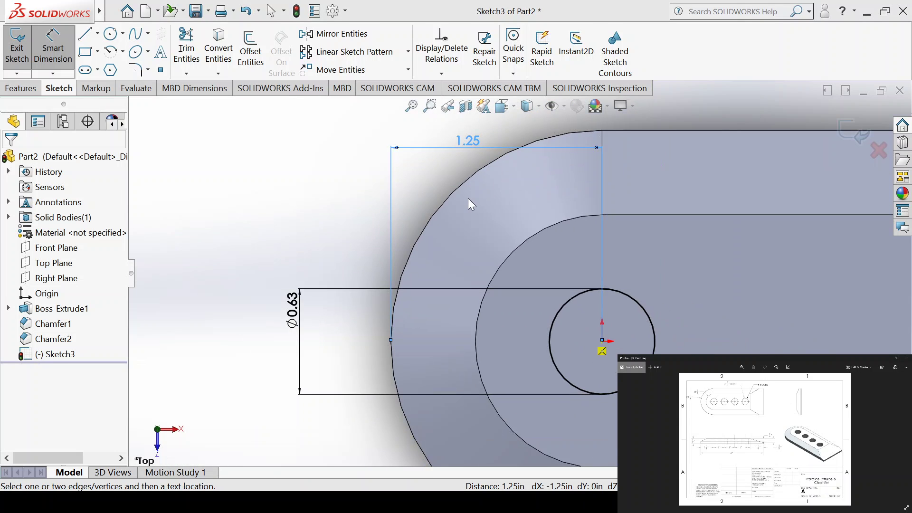
key(Escape)
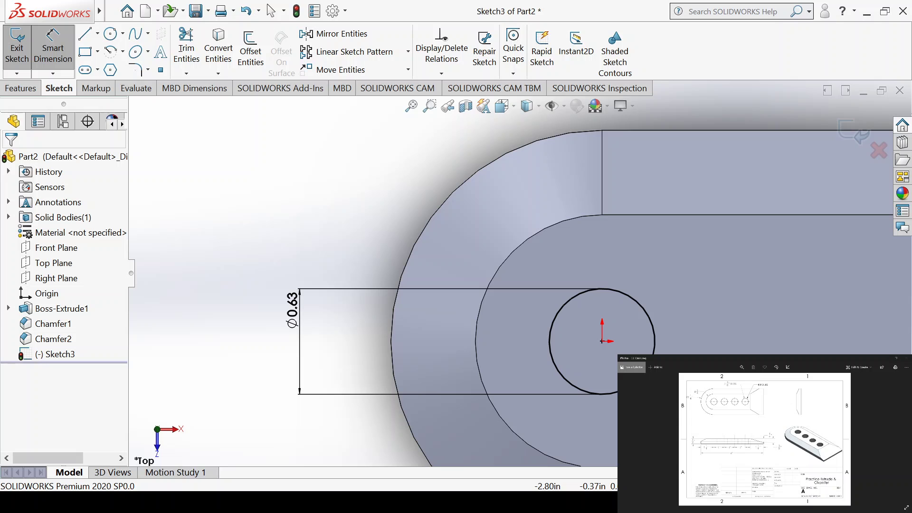
scroll(706, 313, up, 2)
scroll(707, 313, up, 2)
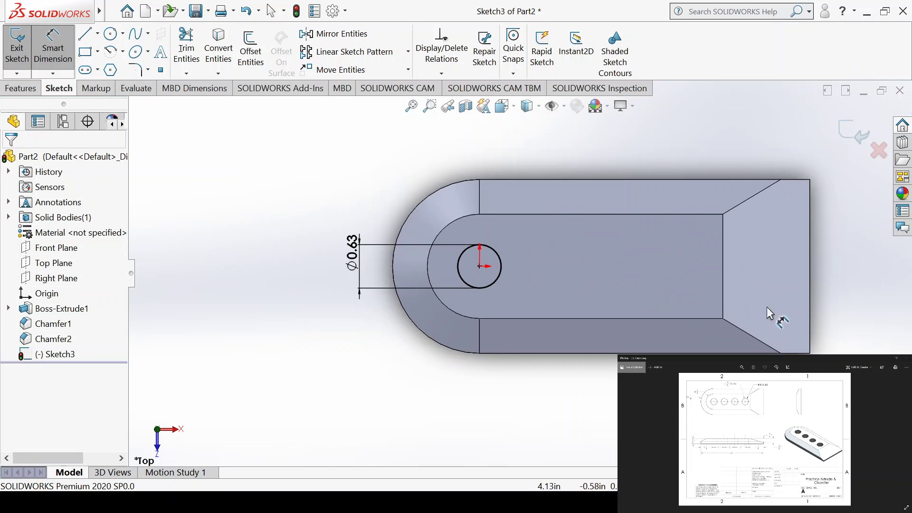
scroll(766, 307, up, 1)
scroll(562, 280, down, 1)
scroll(558, 281, down, 2)
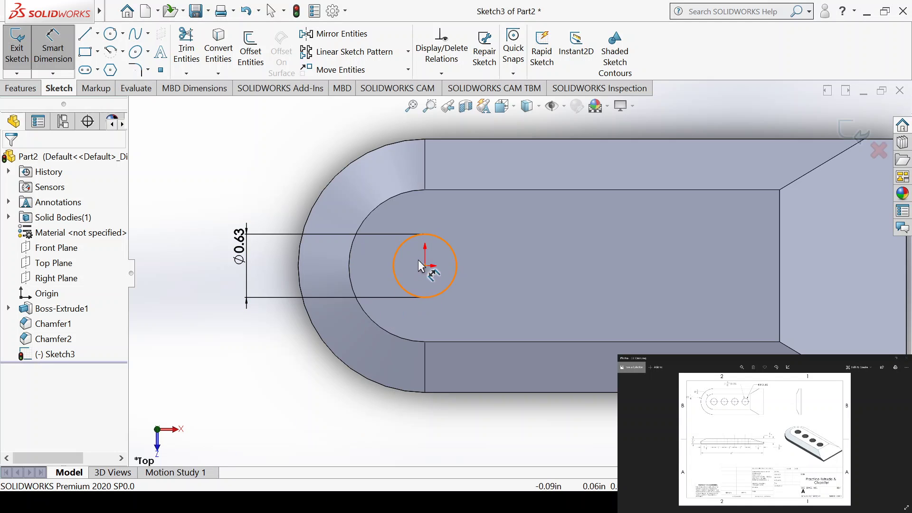
scroll(612, 273, down, 2)
scroll(589, 270, up, 3)
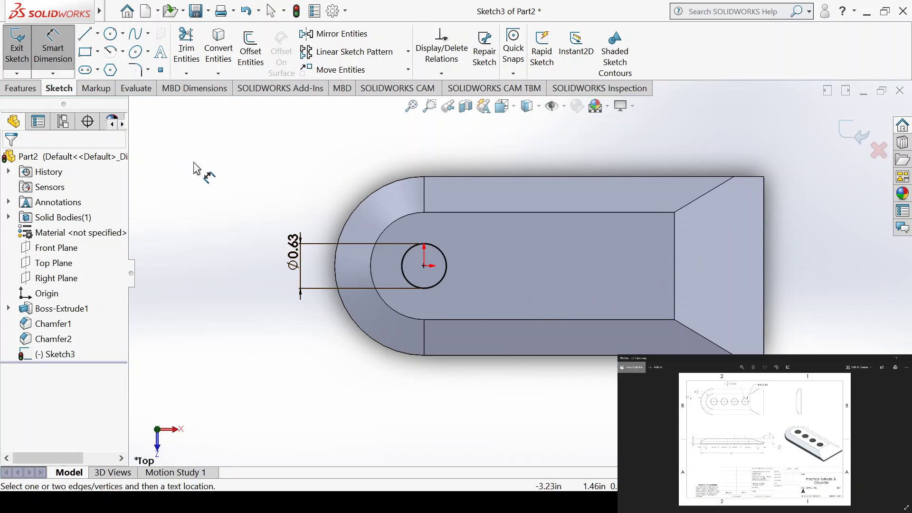
Step: Linear-pattern the Ø0.63 hole circle into two copies spaced 1 in apart along X
key(Escape)
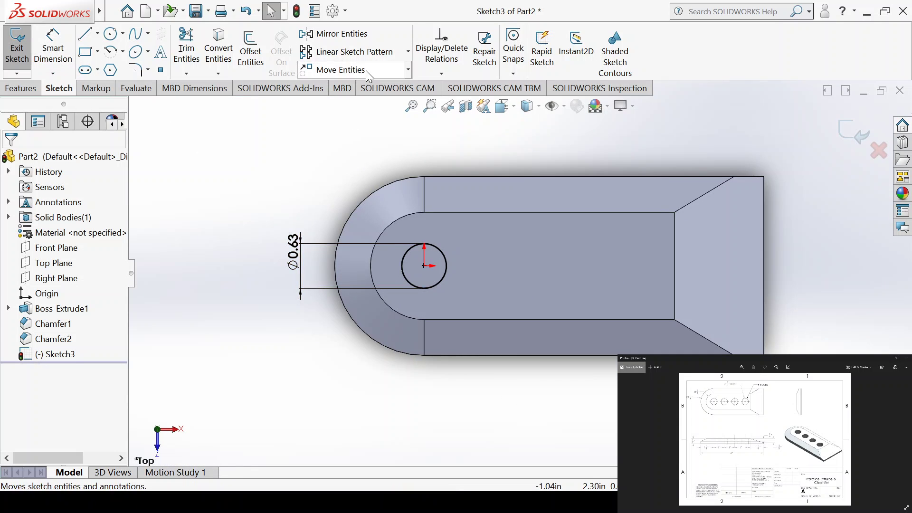
click(446, 262)
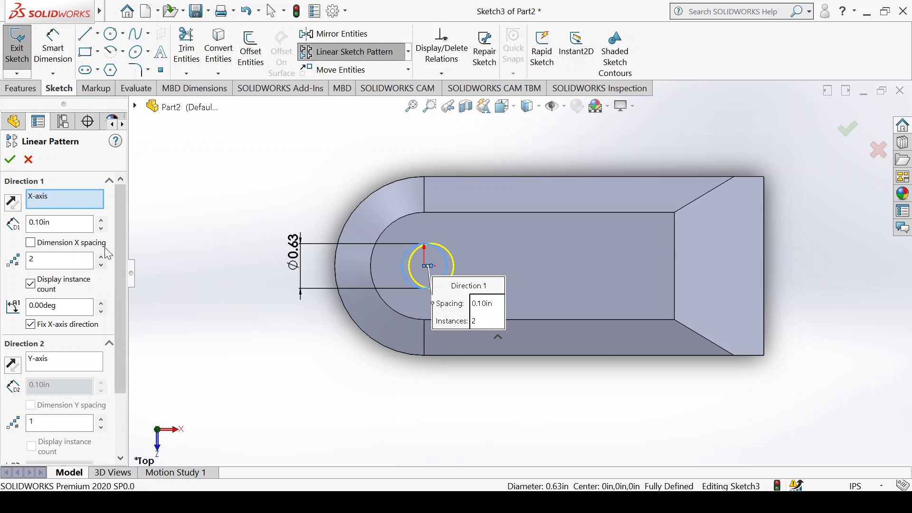
drag(53, 223, 2, 222)
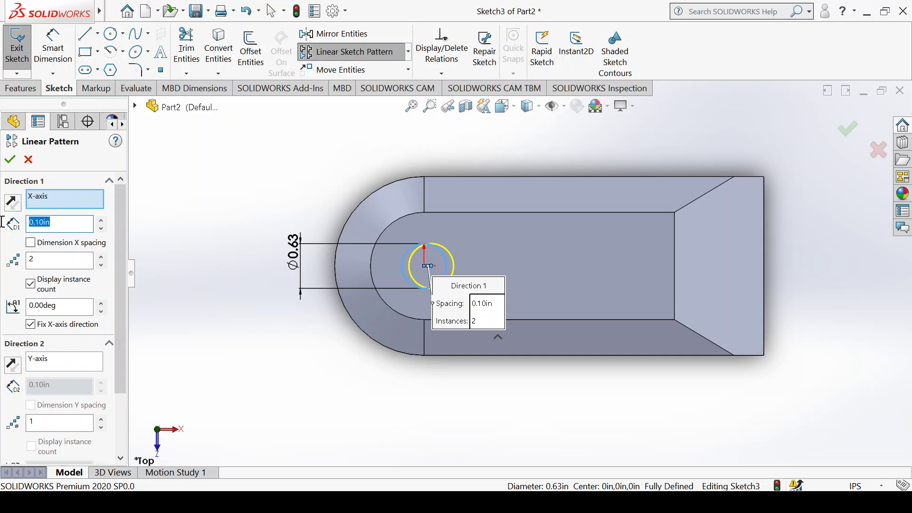
text(1)
click(10, 159)
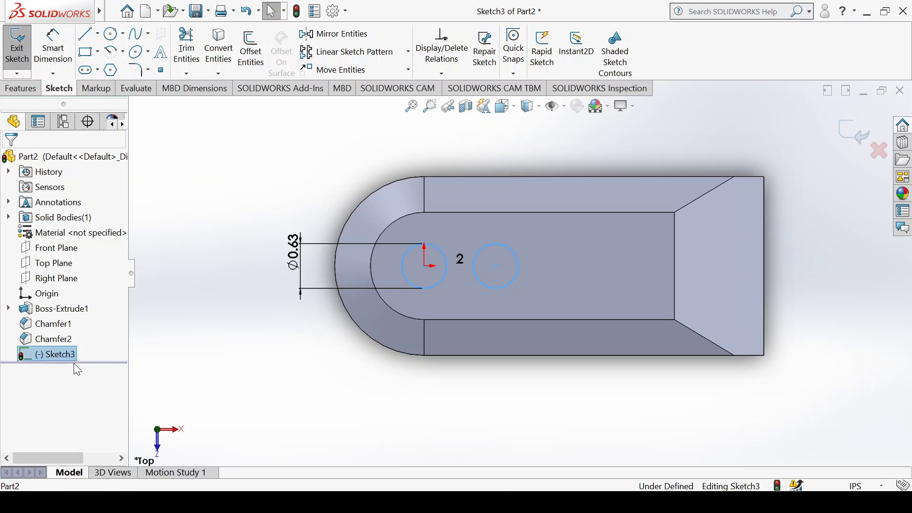
click(62, 357)
click(345, 325)
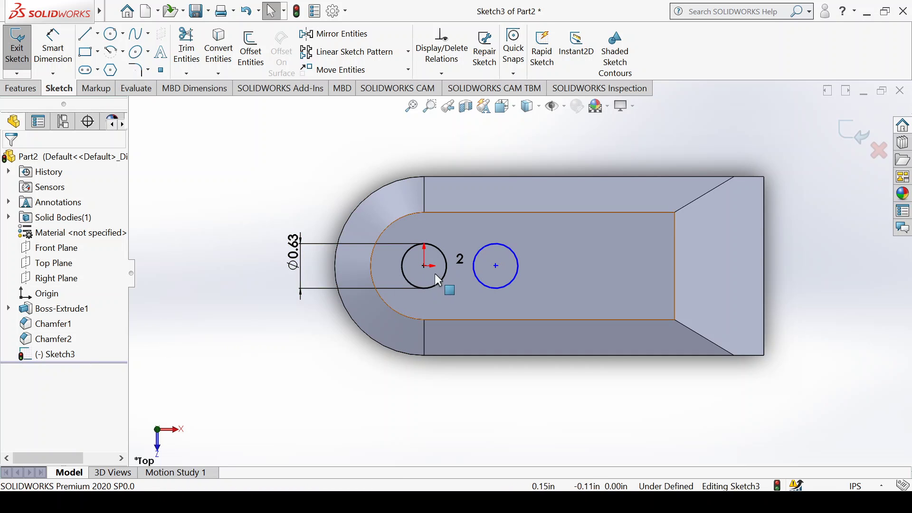
click(42, 90)
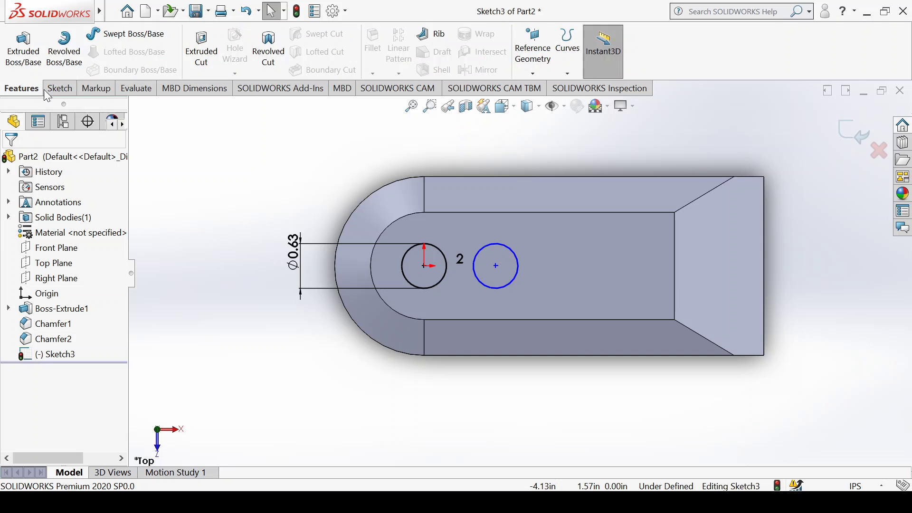
click(63, 92)
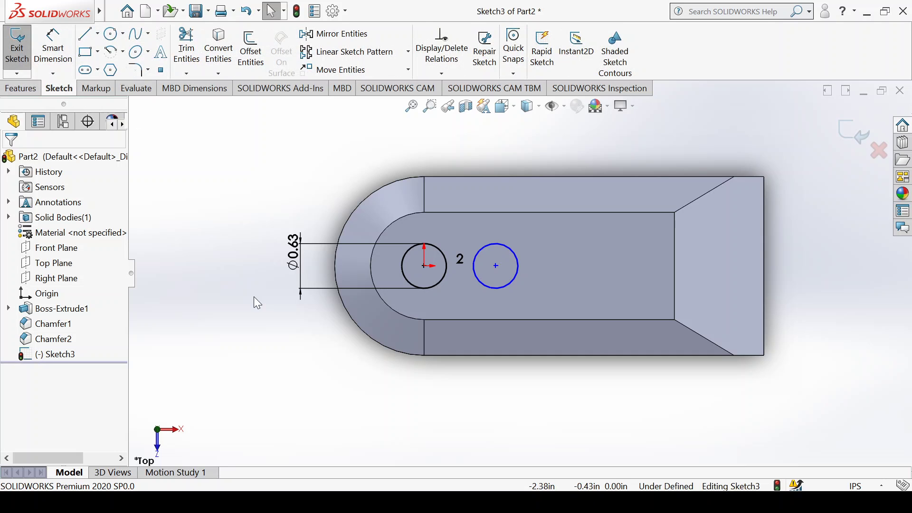
click(369, 53)
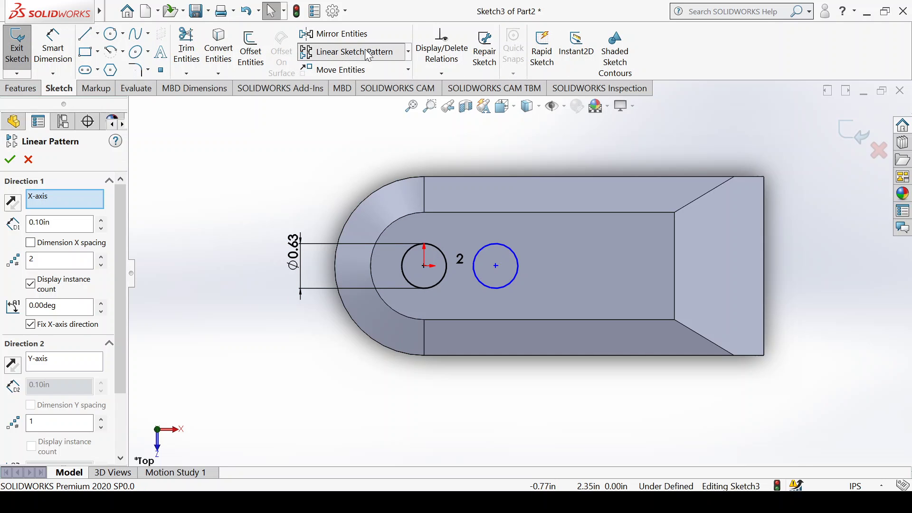
click(101, 220)
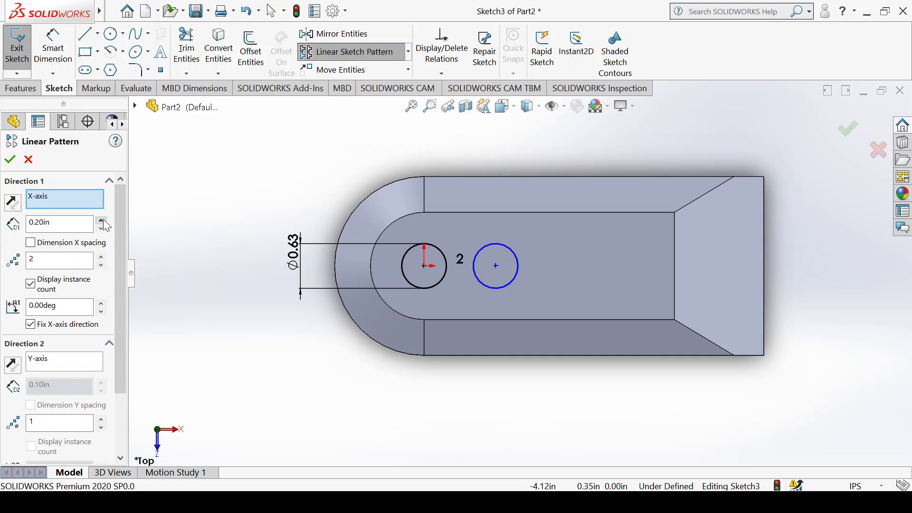
click(101, 228)
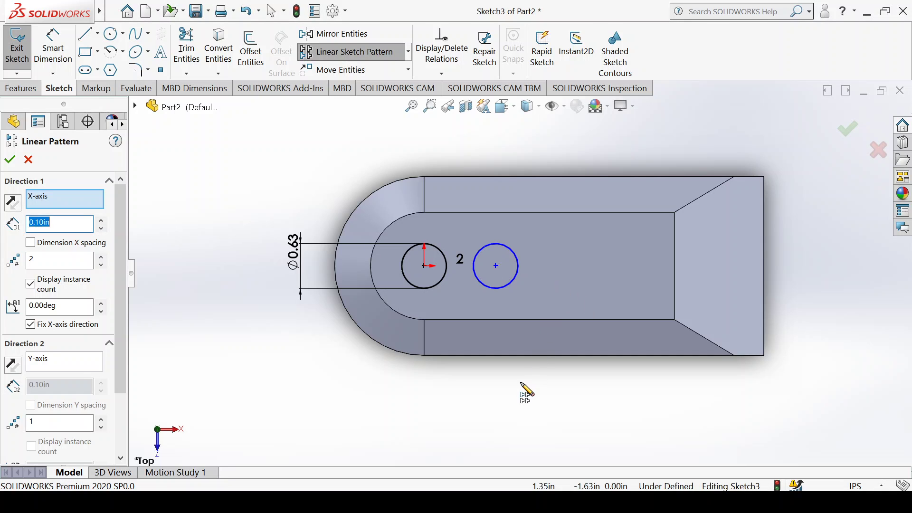
key(Return)
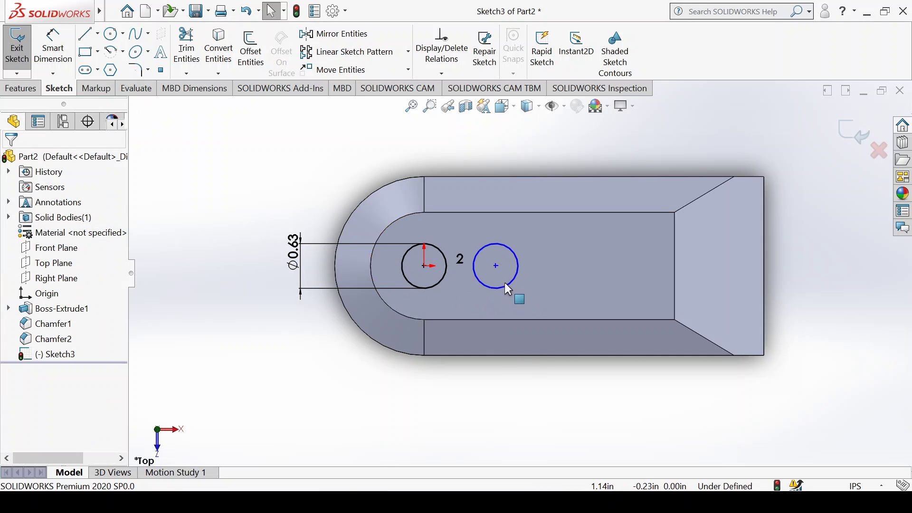
click(72, 357)
click(49, 338)
click(63, 355)
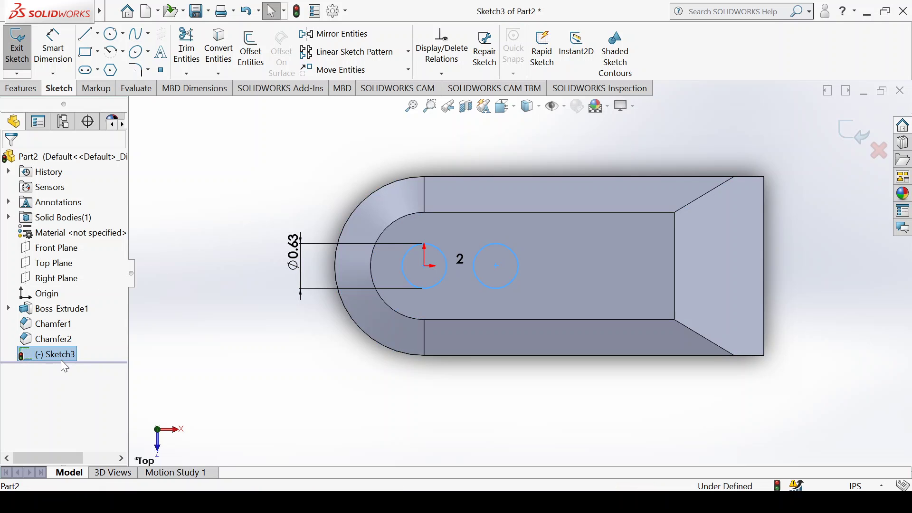
key(ctrl+8)
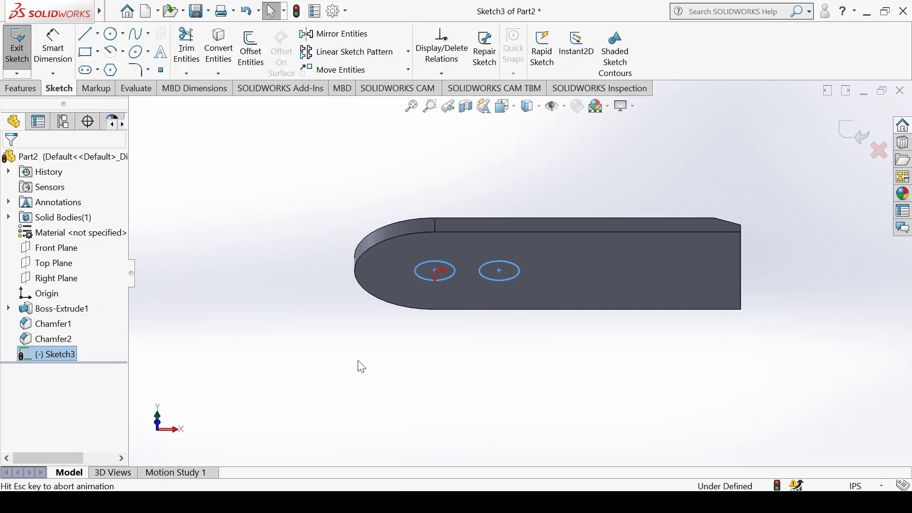
mouse_move(507, 227)
middle_down()
mouse_move(472, 440)
mouse_move(659, 174)
mouse_move(581, 178)
middle_up()
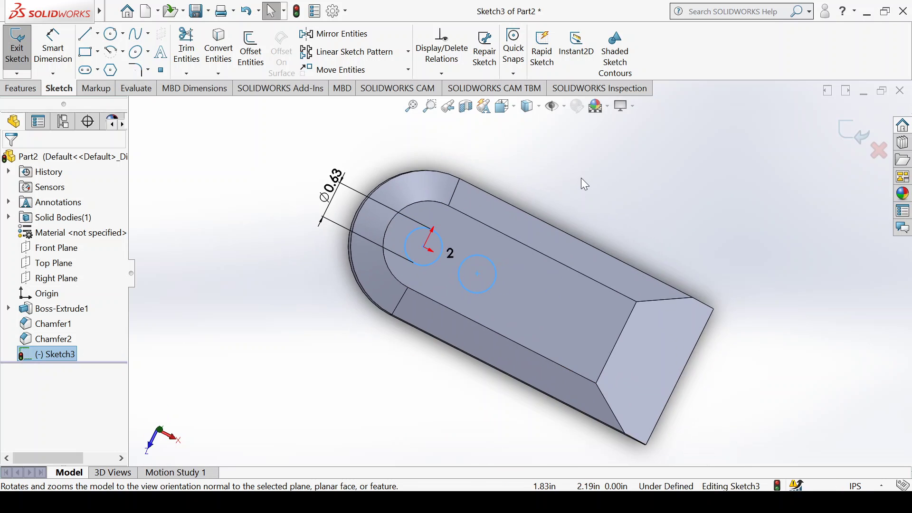
click(582, 176)
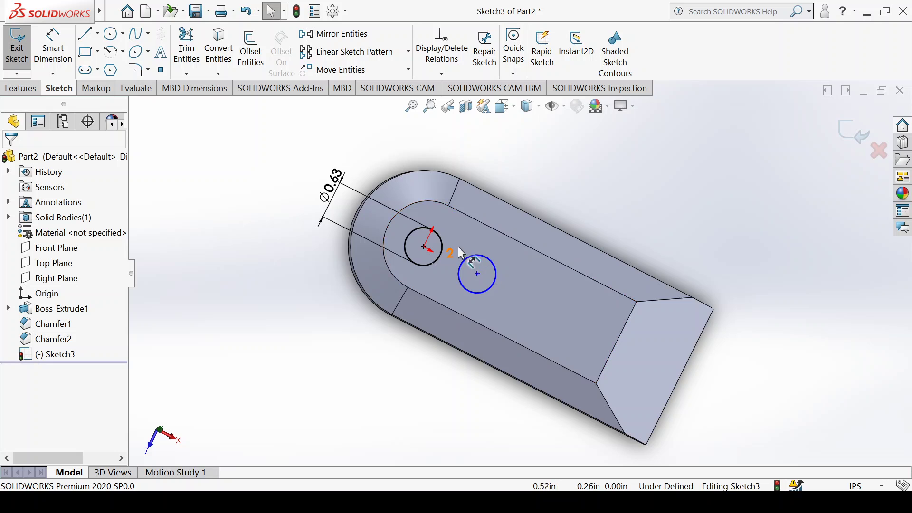
scroll(476, 243, down, 3)
scroll(476, 280, down, 1)
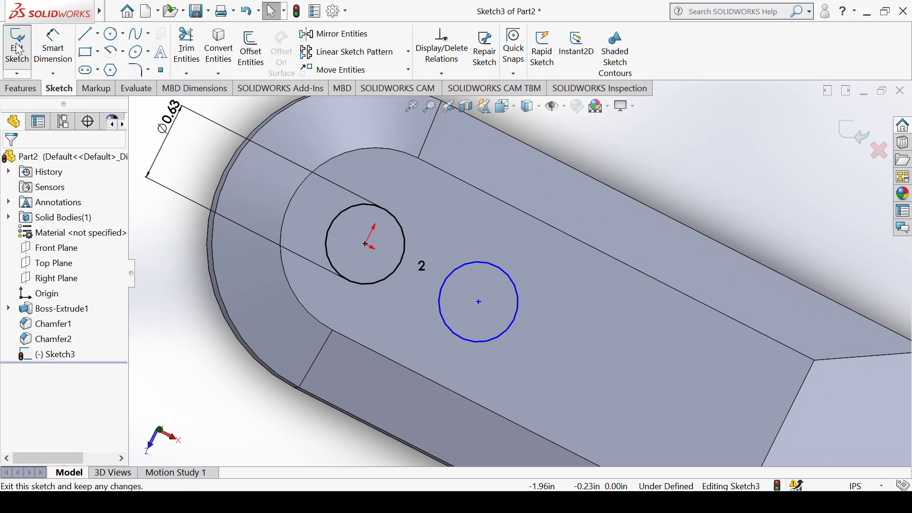
Step: Reopen Sketch3 and delete the second patterned circle, then select the original Ø0.63 circle
click(28, 69)
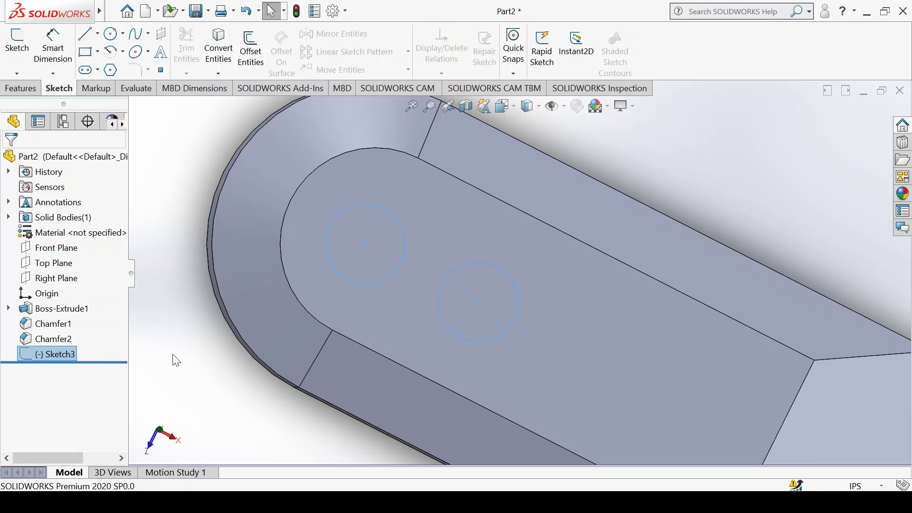
click(67, 354)
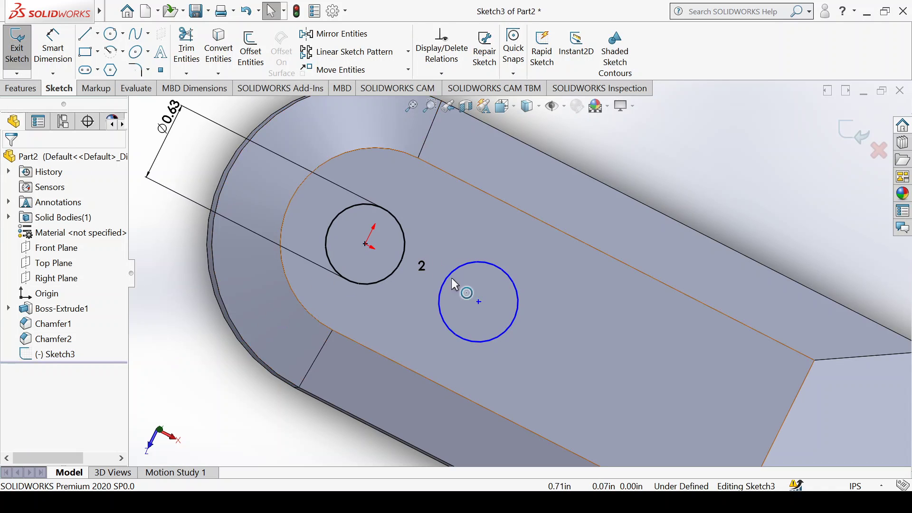
click(466, 265)
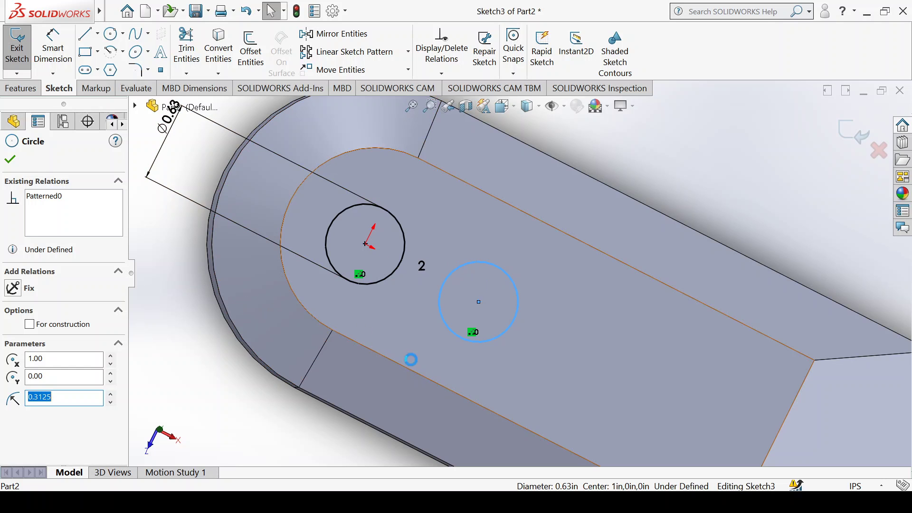
key(Delete)
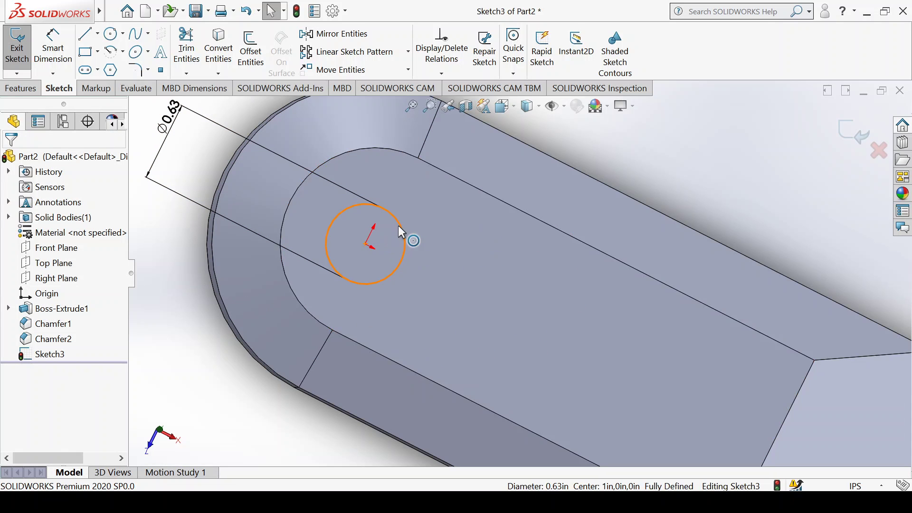
click(400, 232)
Step: Linear-pattern the Ø0.63 circle into four instances at 1.00 in spacing along X
click(354, 52)
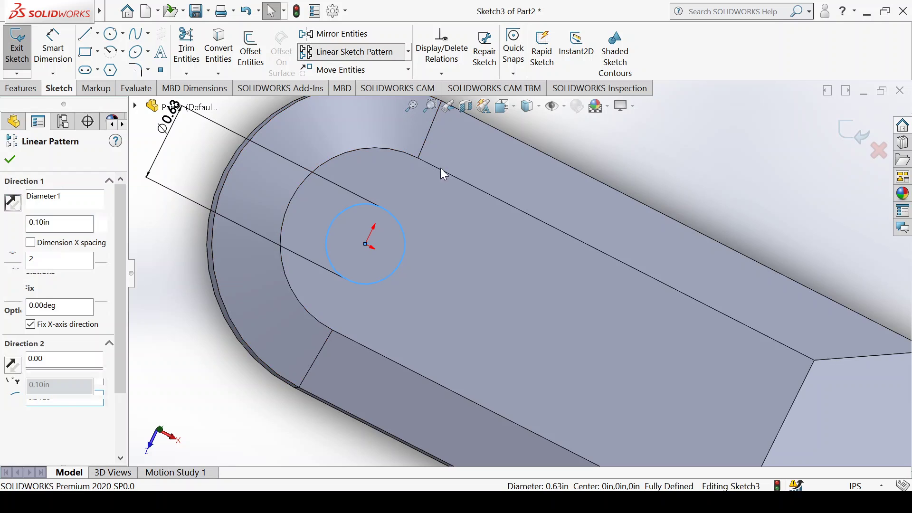
scroll(513, 264, up, 2)
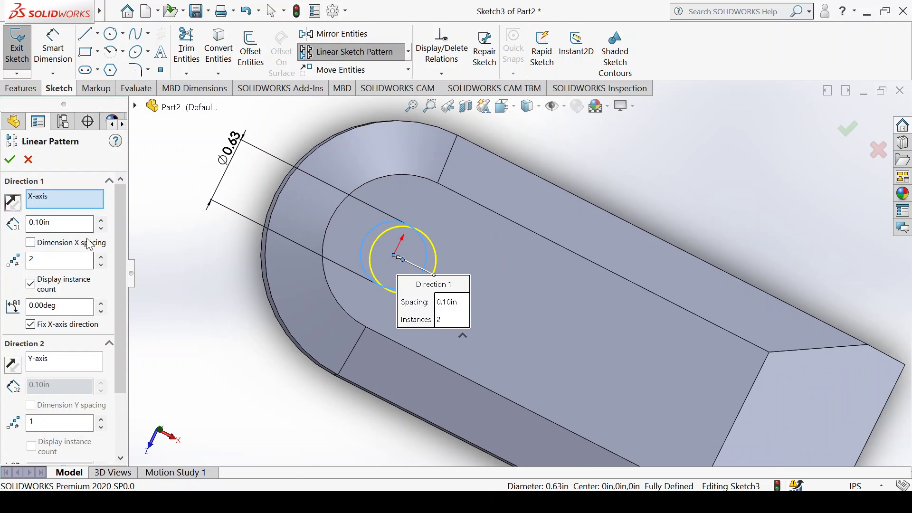
click(102, 220)
drag(81, 223, 2, 229)
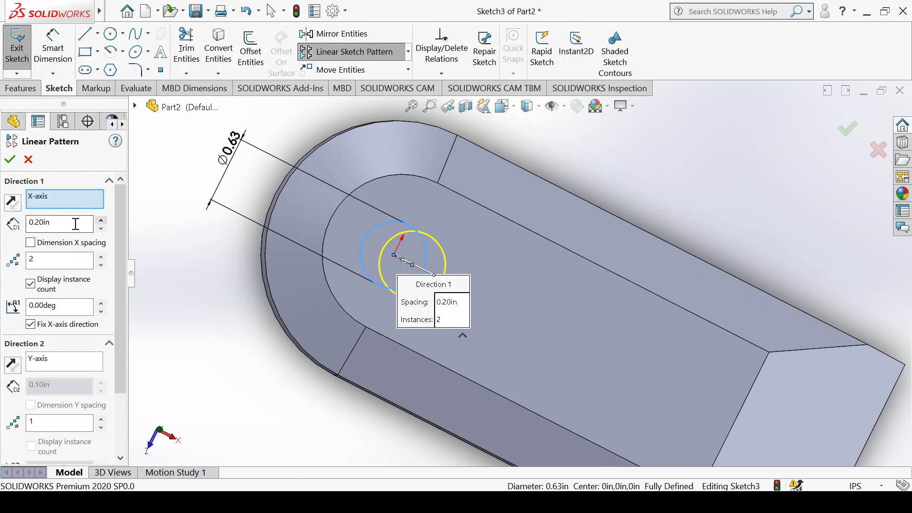
text(1)
key(Return)
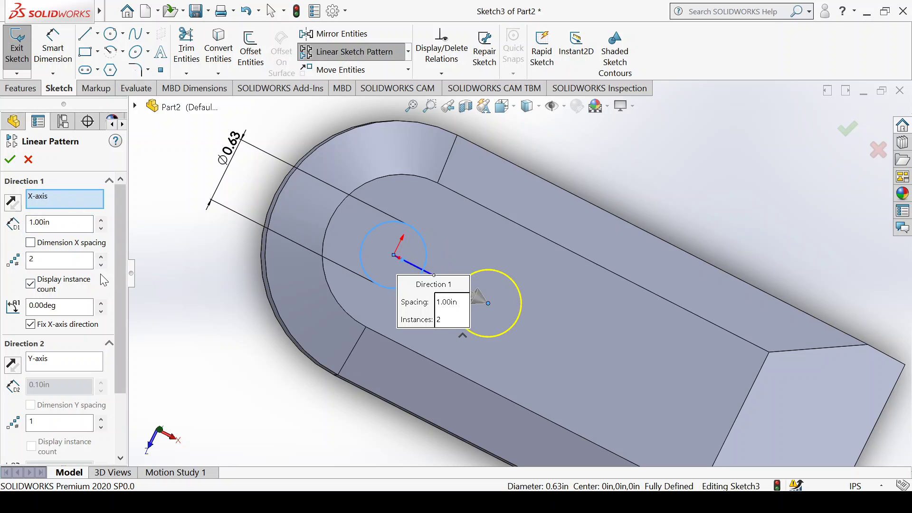
click(101, 257)
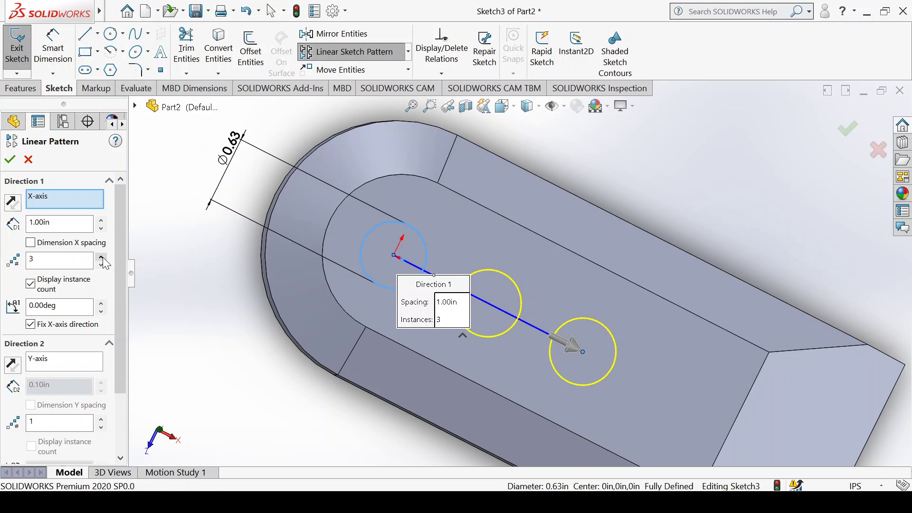
scroll(312, 298, up, 2)
scroll(679, 364, down, 2)
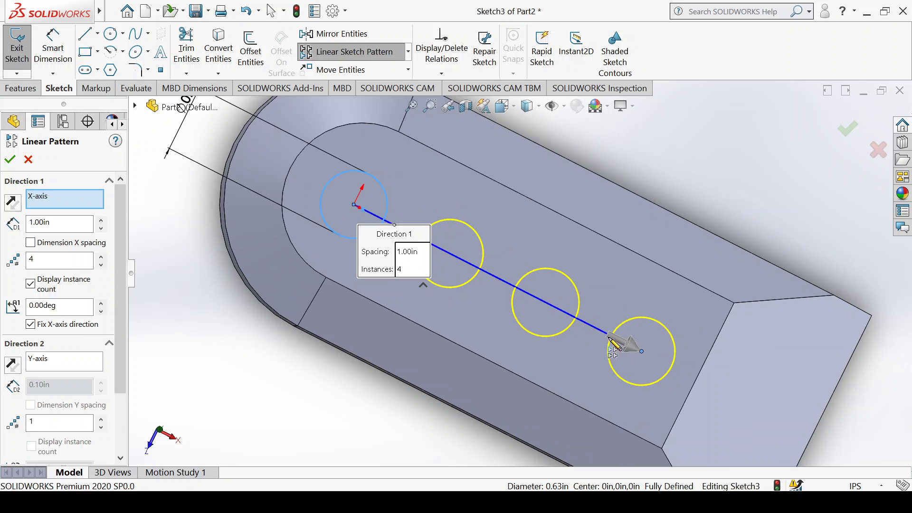
click(10, 160)
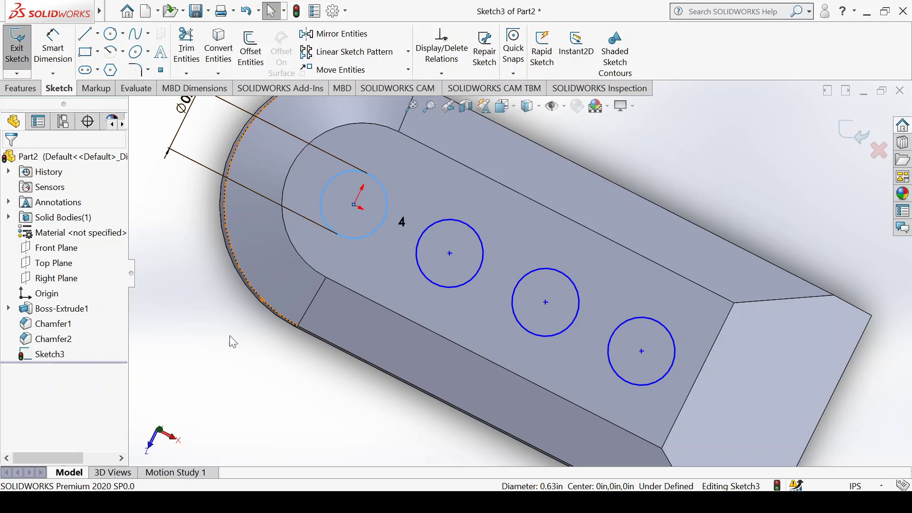
Step: Extrude-cut the four circles 0.60 in deep, reversed into the plate, creating Cut-Extrude1
click(20, 89)
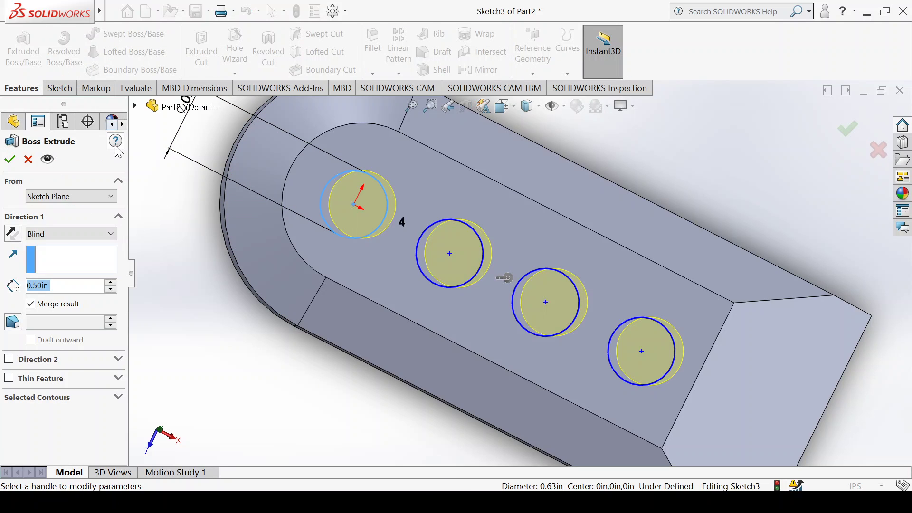
click(28, 160)
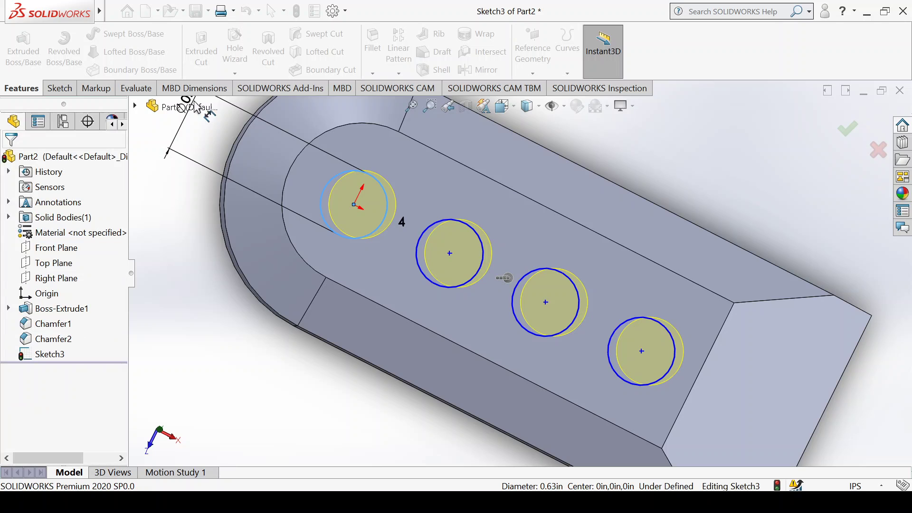
click(201, 55)
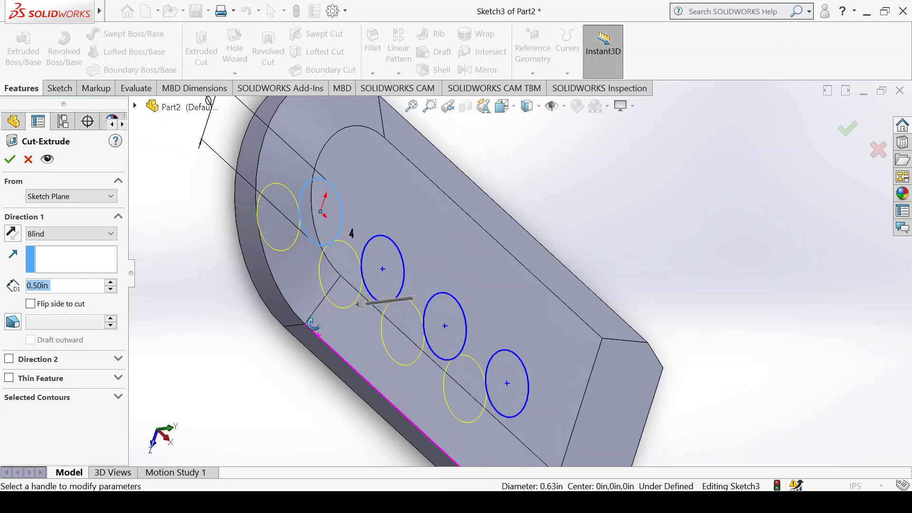
middle_drag(323, 223, 289, 258)
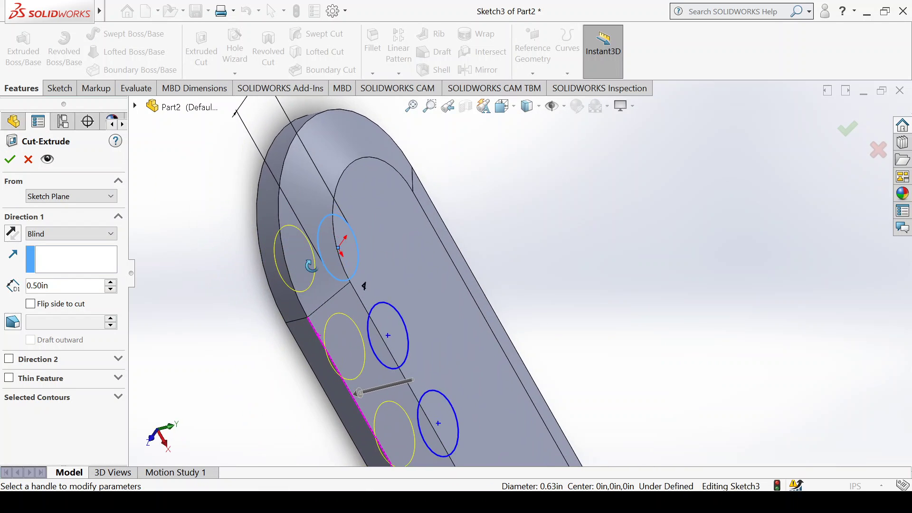
click(11, 233)
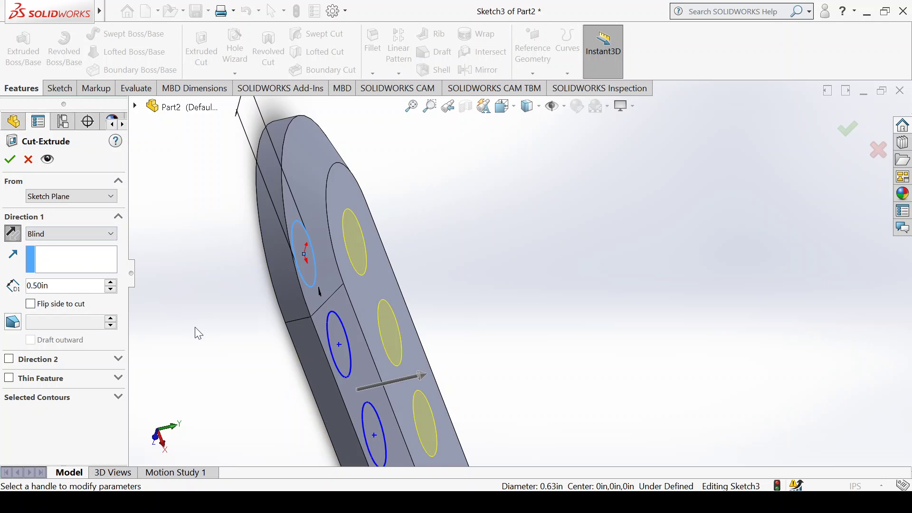
click(112, 282)
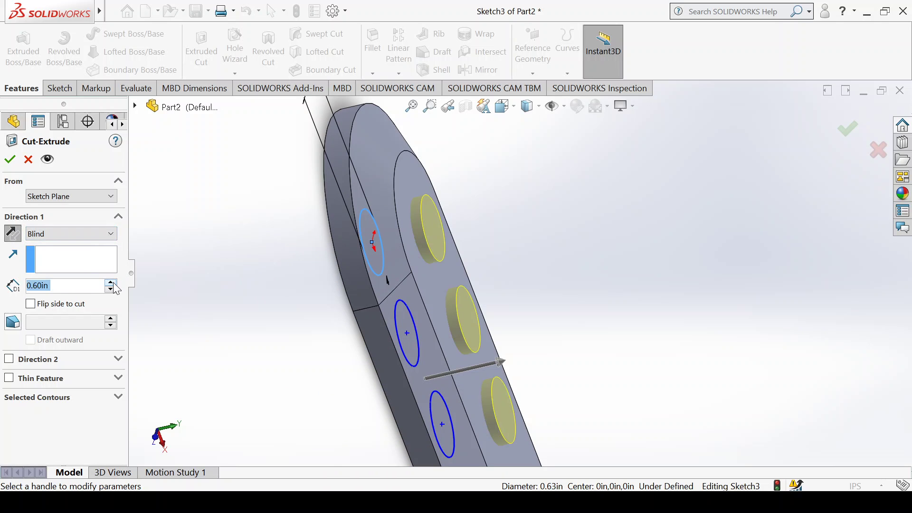
click(10, 159)
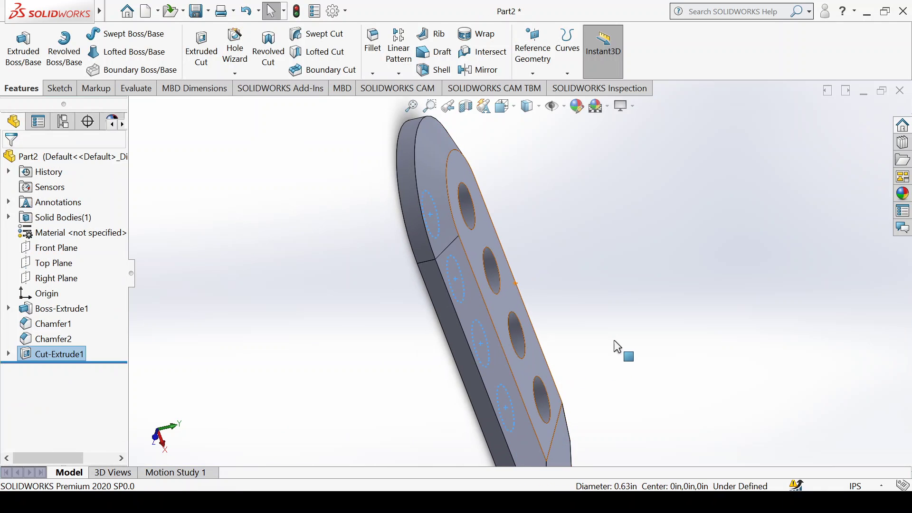
mouse_move(609, 343)
middle_down()
mouse_move(656, 359)
mouse_move(545, 312)
mouse_move(586, 273)
mouse_move(569, 319)
mouse_move(480, 321)
mouse_move(472, 291)
middle_up()
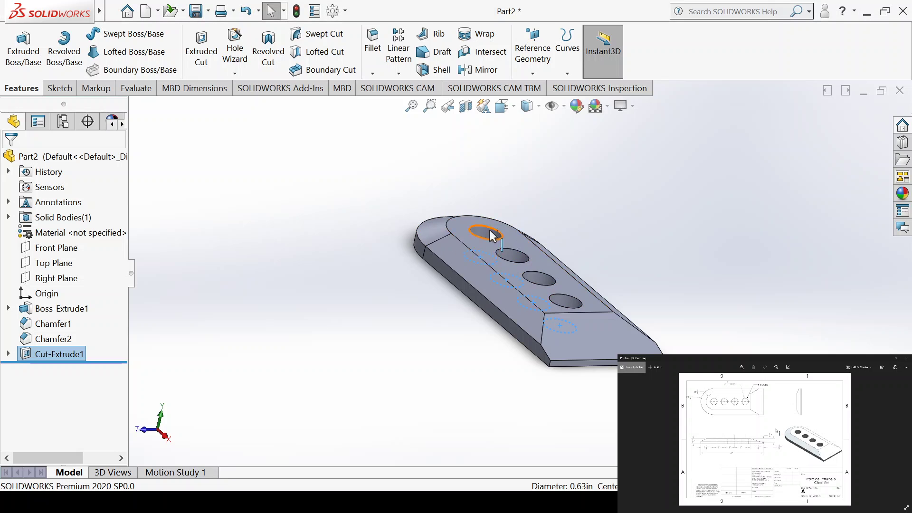
scroll(514, 247, down, 2)
scroll(517, 247, down, 1)
click(331, 224)
click(333, 11)
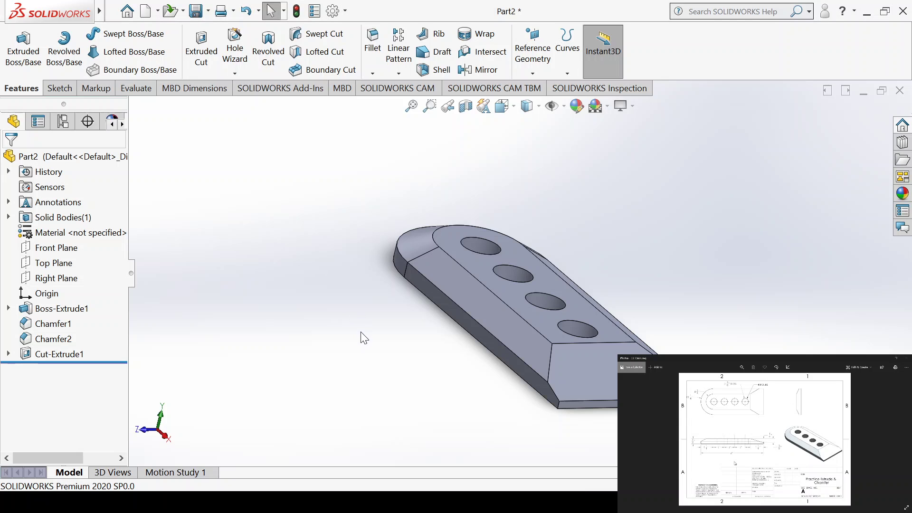
click(335, 14)
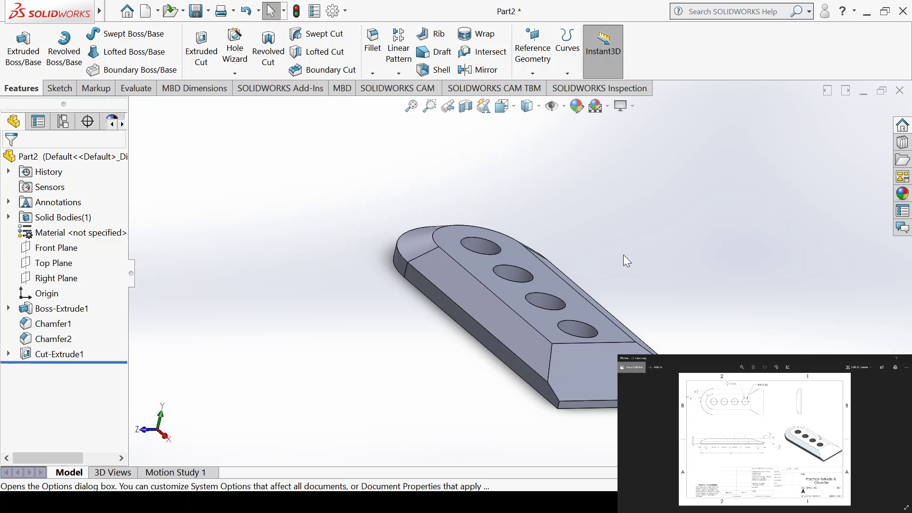
mouse_move(624, 256)
middle_down()
mouse_move(644, 267)
mouse_move(640, 237)
middle_up()
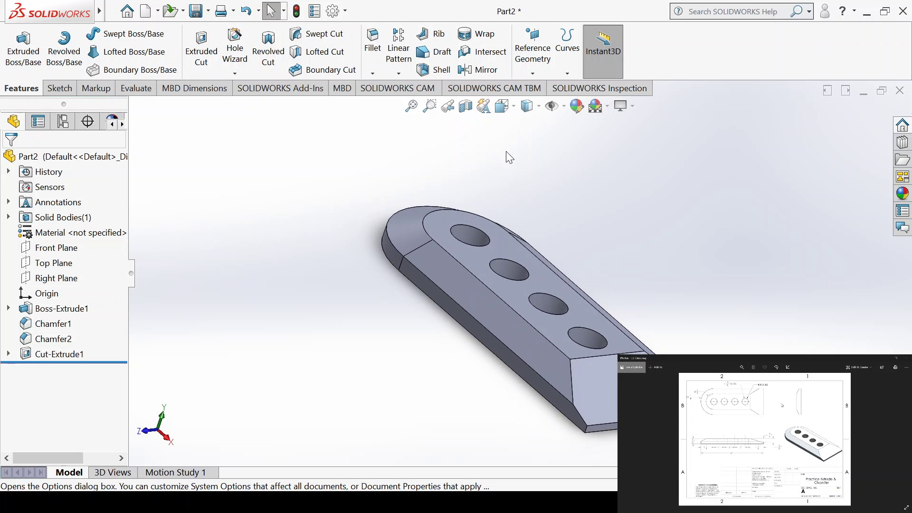